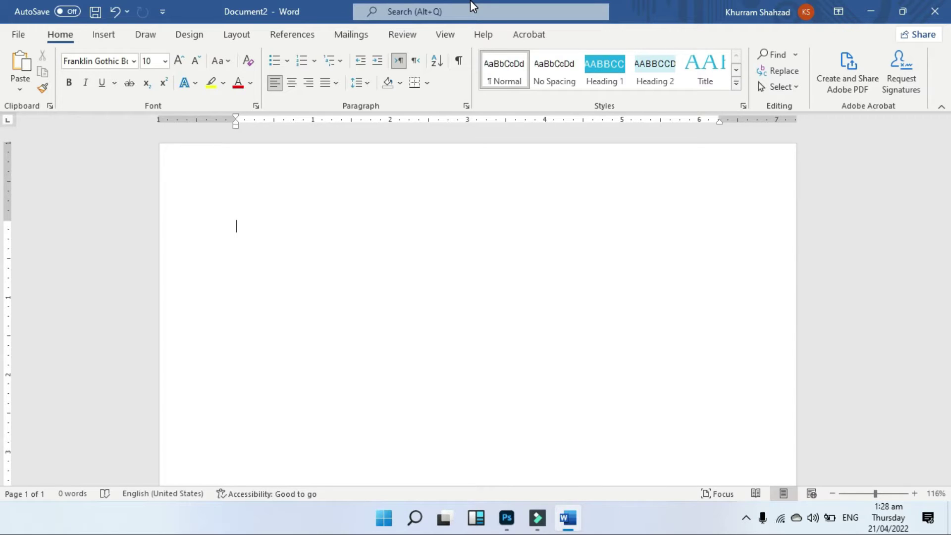
Step: Insert an empty 4-column, 4-row table into the blank document
key("alt+shift")
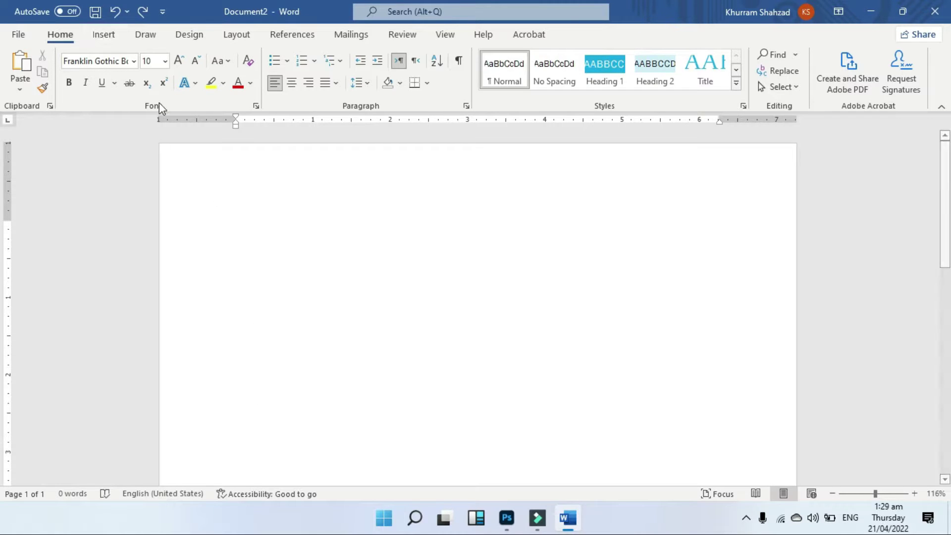
left_click(103, 36)
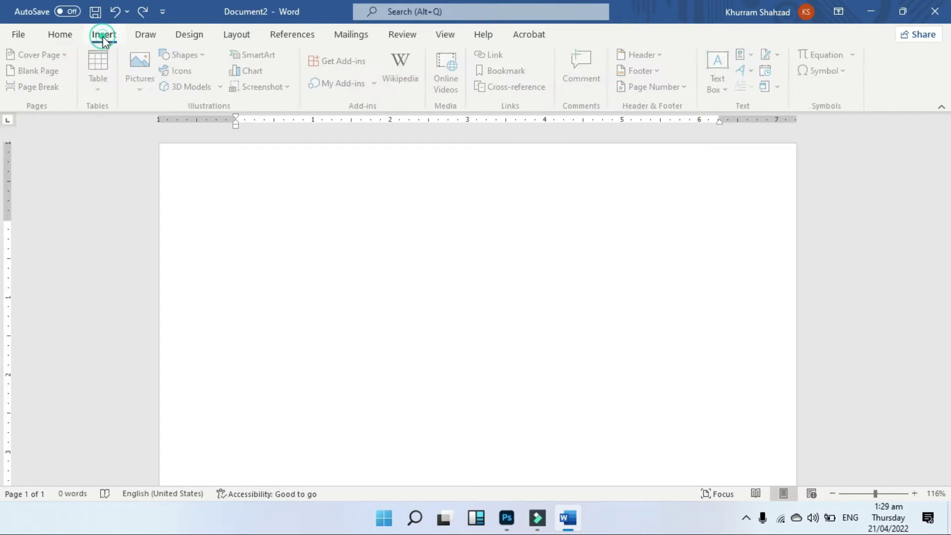
left_click(102, 81)
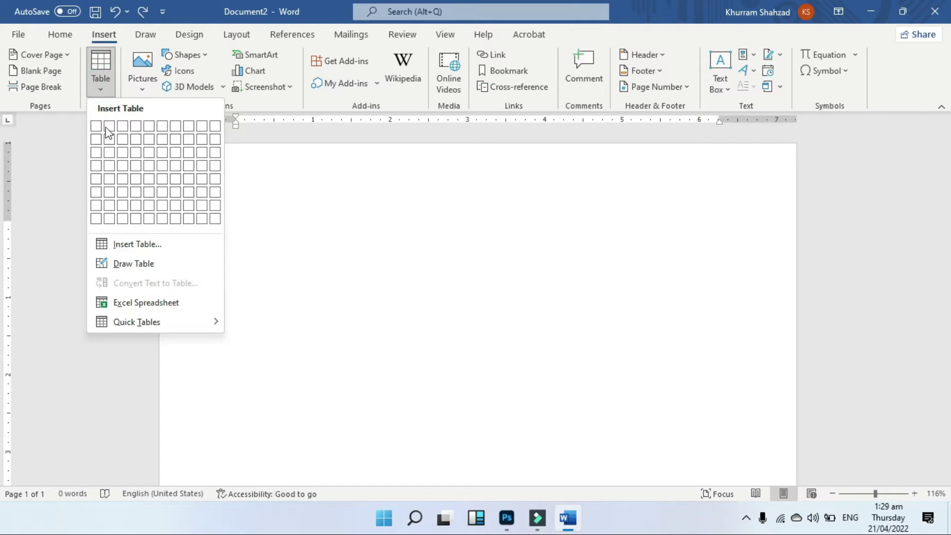
left_click(136, 161)
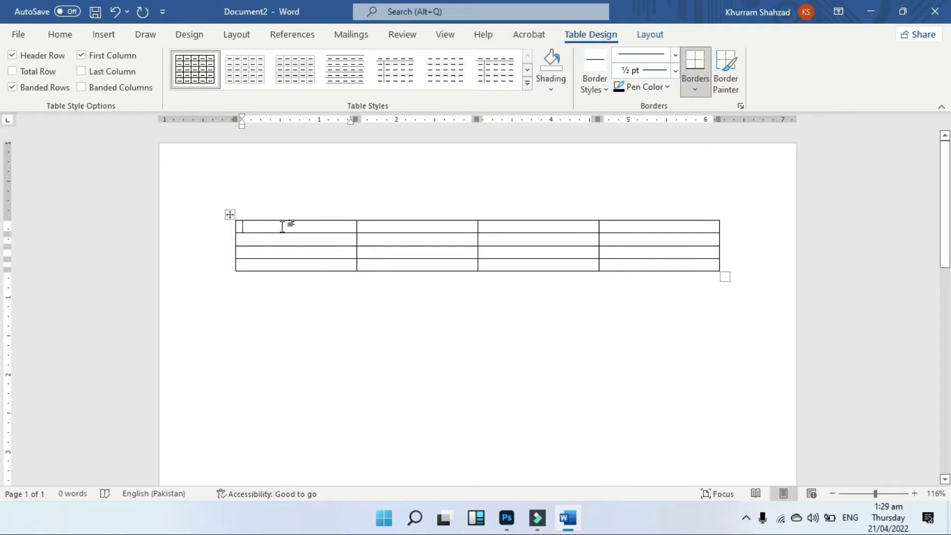
Step: Browse the table's Table Design and Layout options, finishing on Table Design
left_click(584, 42)
left_click(654, 37)
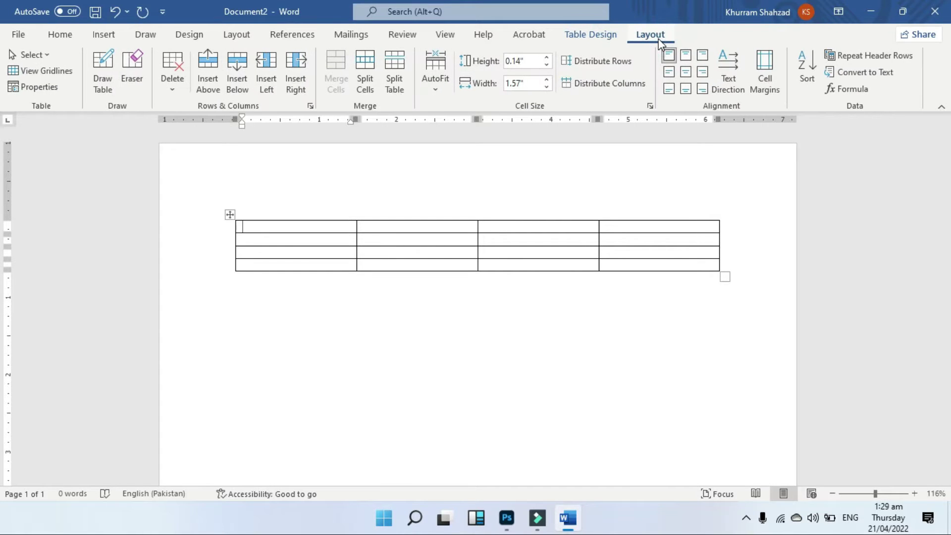
left_click(262, 392)
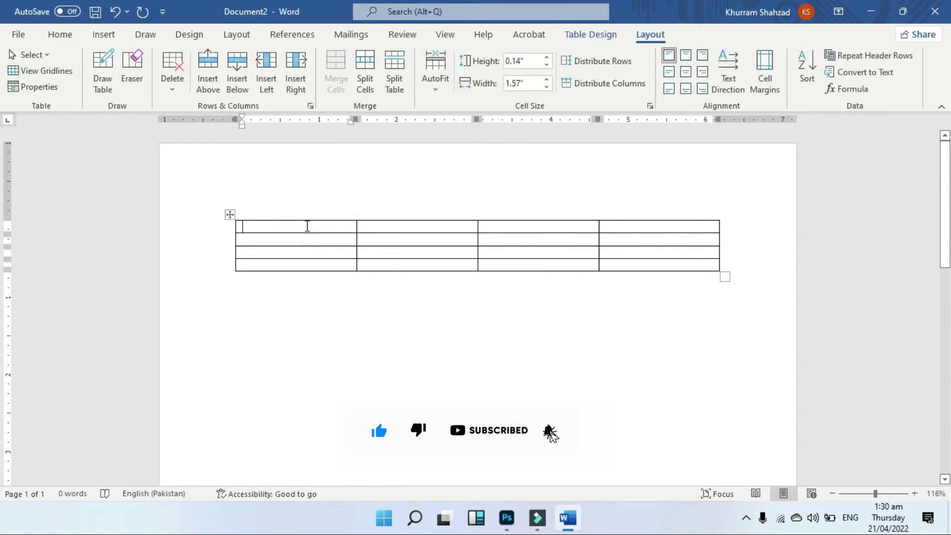
left_click(579, 39)
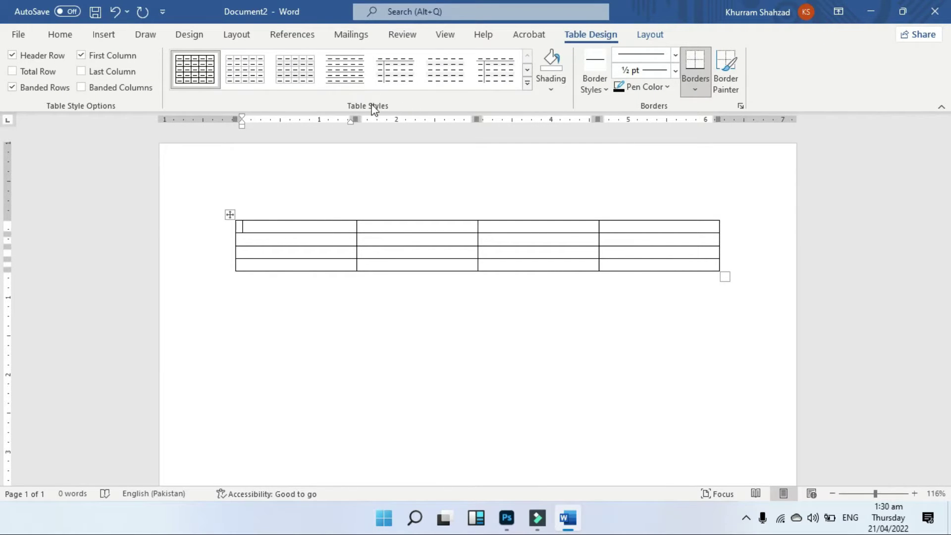
Step: Apply a blue Grid Table style from the expanded Table Styles gallery
left_click(527, 84)
left_click_drag(527, 84, 538, 303)
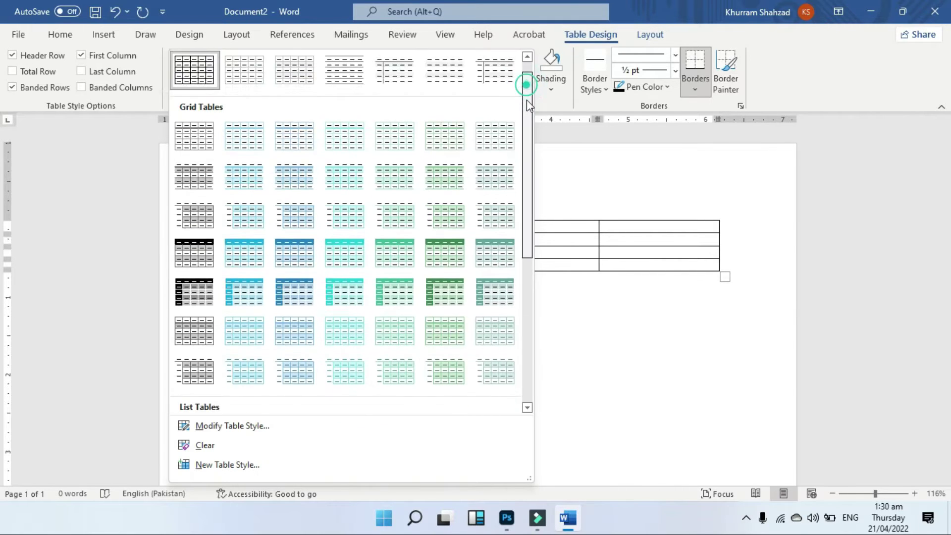
scroll(450, 272, "up", 5)
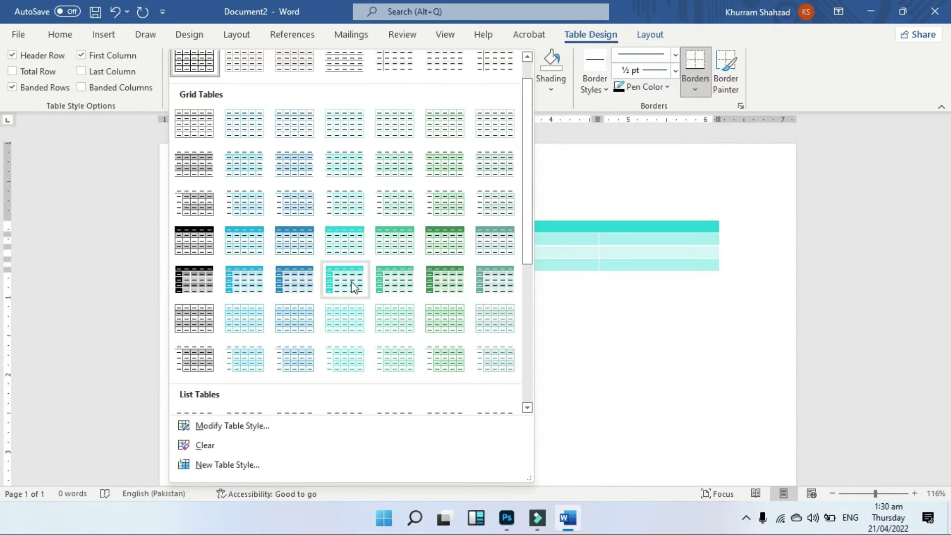
left_click(300, 287)
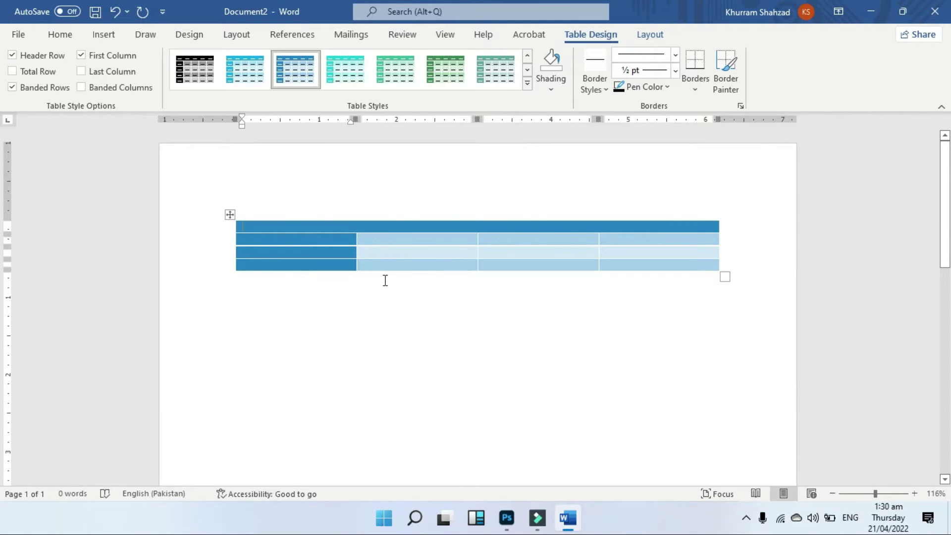
Step: Try each Table Style Option, keeping Header Row, Banded Rows and First Column on
left_click(43, 55)
left_click(43, 55)
left_click(38, 72)
left_click(38, 72)
left_click(40, 88)
left_click(40, 87)
left_click(103, 58)
left_click(103, 56)
left_click(104, 72)
left_click(104, 72)
left_click(105, 92)
left_click(105, 92)
left_click(237, 309)
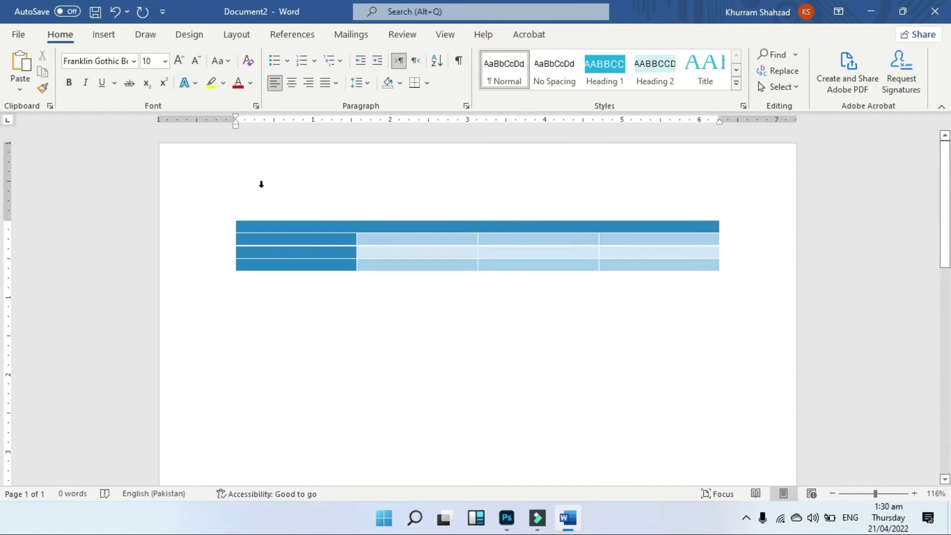
Step: Insert a second 4-column, 3-row table below the first
left_click(104, 34)
left_click(106, 90)
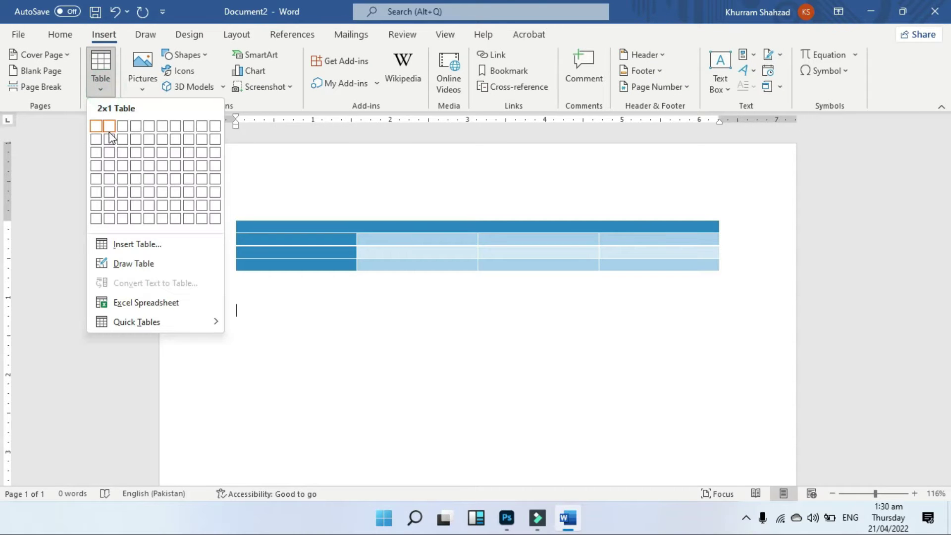
left_click(132, 148)
Step: Preview Shading colours for the header row and whole table without applying any
left_click_drag(245, 311, 663, 315)
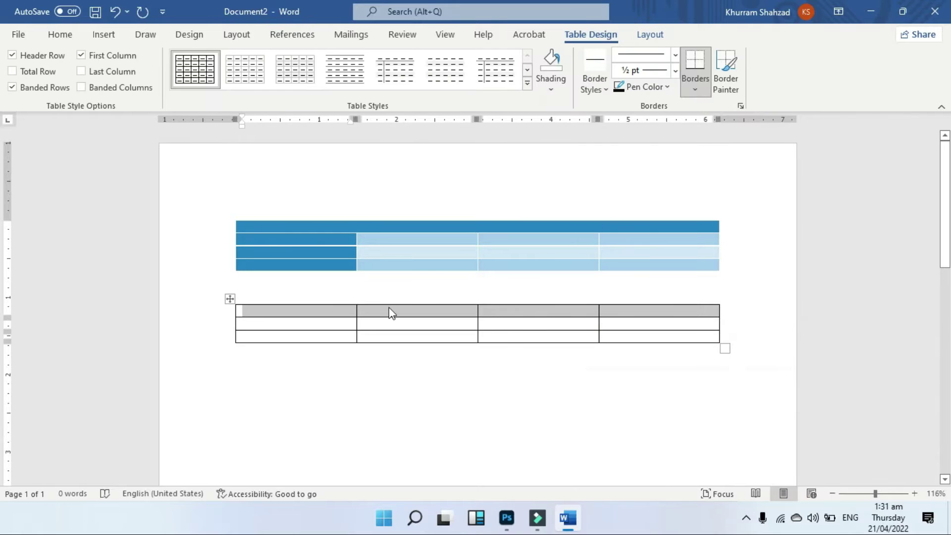
left_click(551, 90)
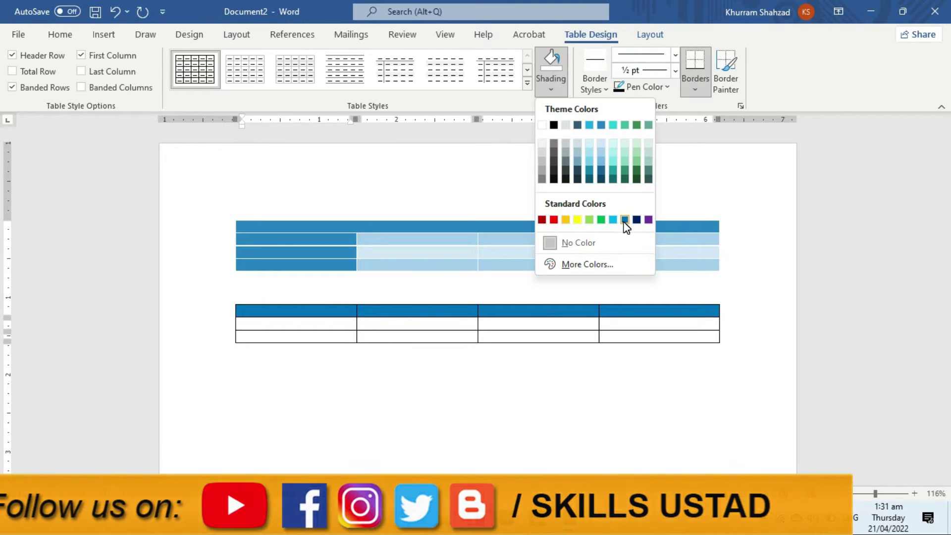
left_click(592, 359)
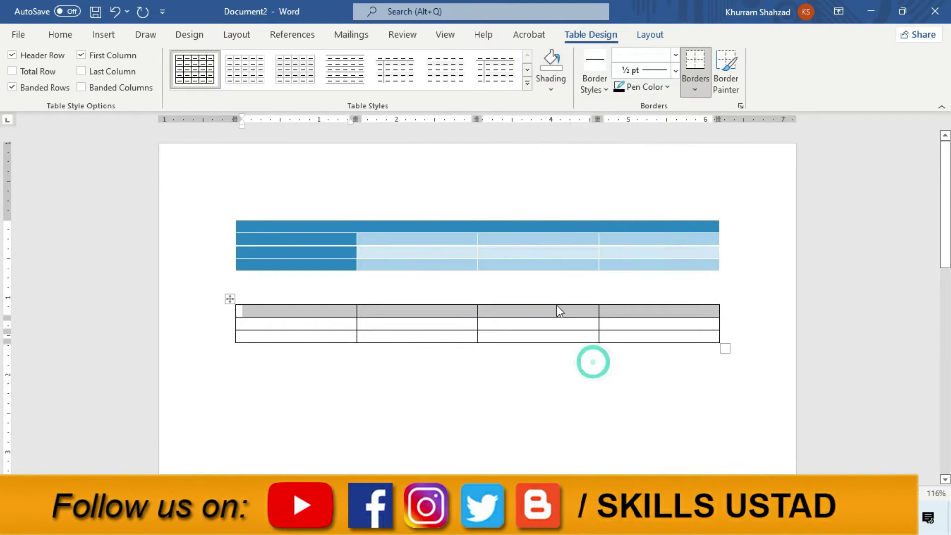
left_click(229, 300)
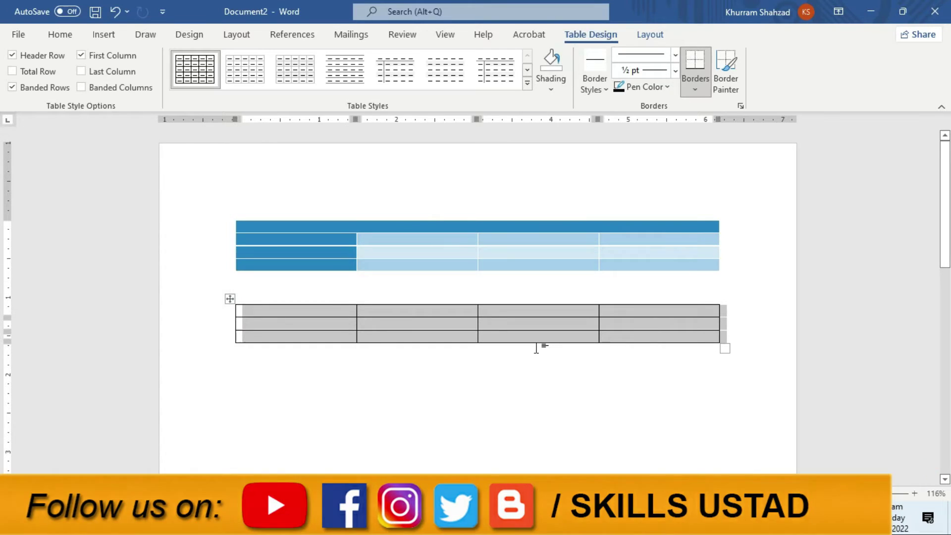
left_click(551, 81)
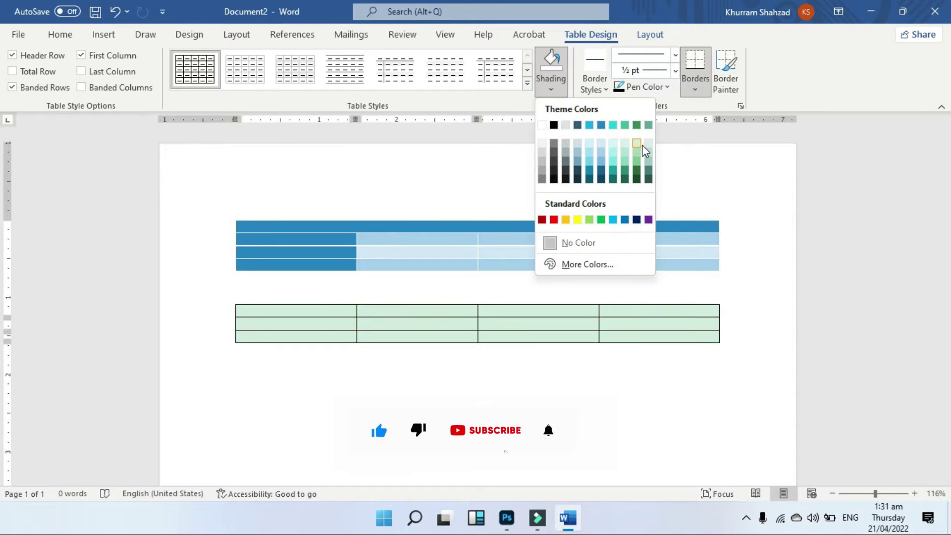
left_click(388, 334)
Step: Shade the lower table's first row light grey-green
left_click(303, 311)
left_click_drag(362, 311, 680, 308)
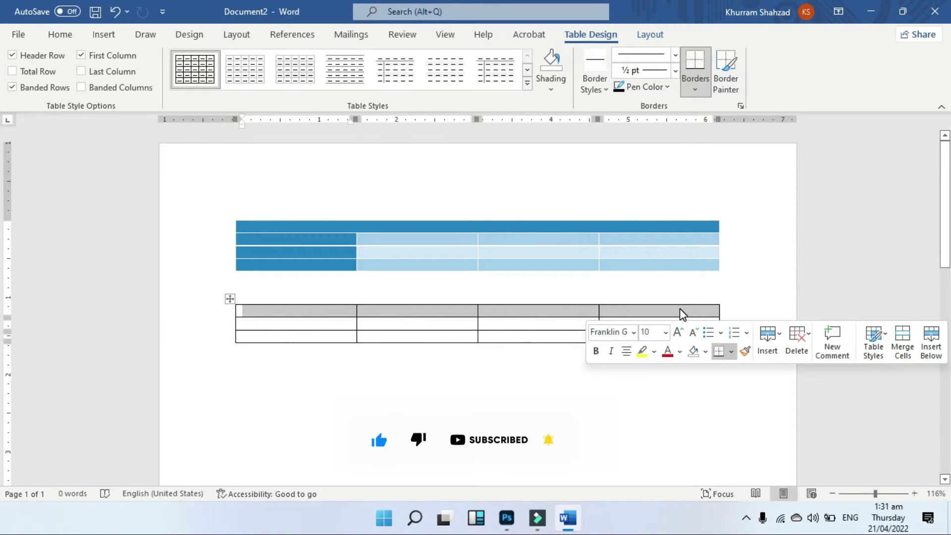
left_click(549, 89)
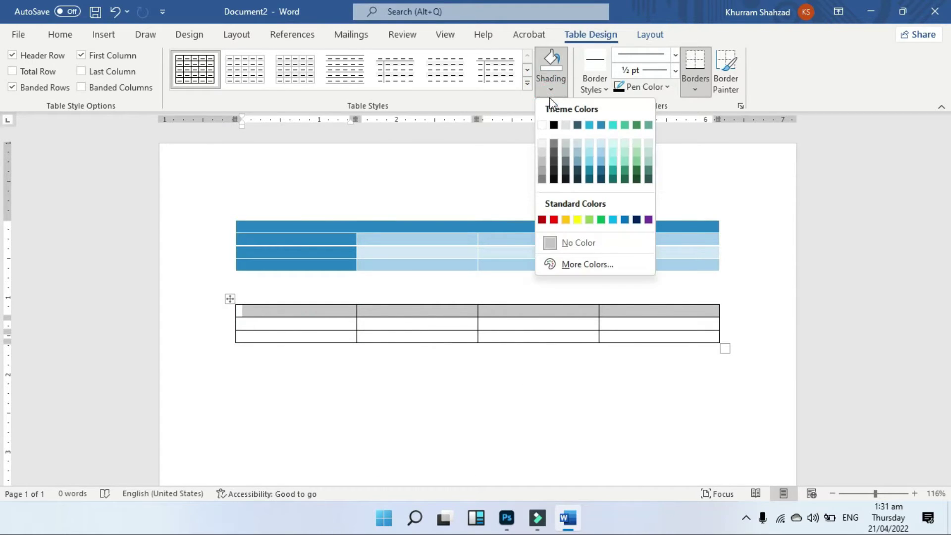
left_click(646, 152)
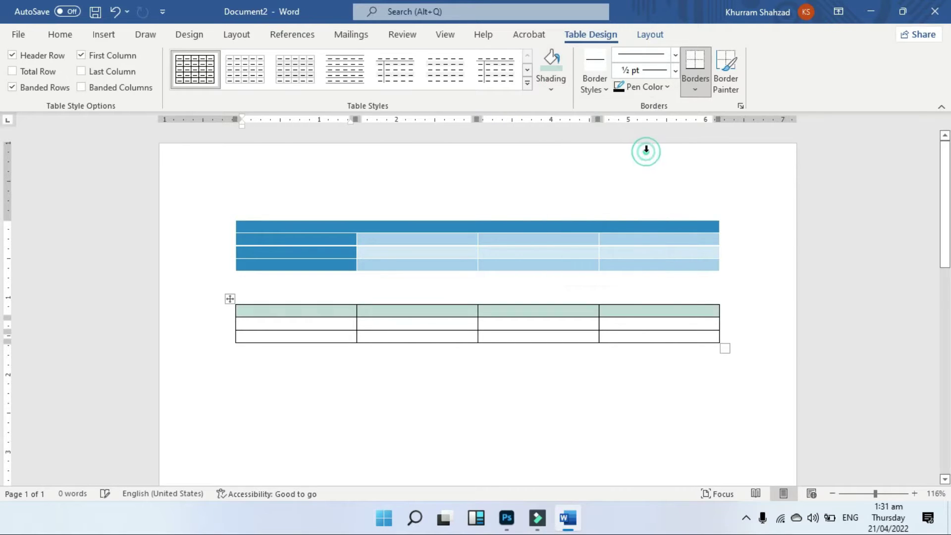
left_click(505, 391)
mouse_move(300, 313)
left_mouse_down()
mouse_move(317, 350)
mouse_move(277, 312)
left_mouse_up()
left_click(419, 443)
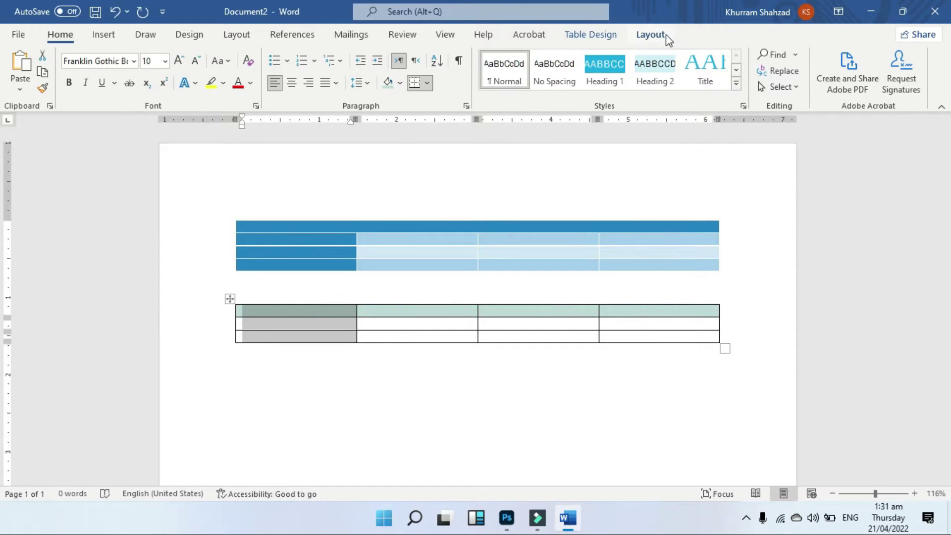
left_click(590, 34)
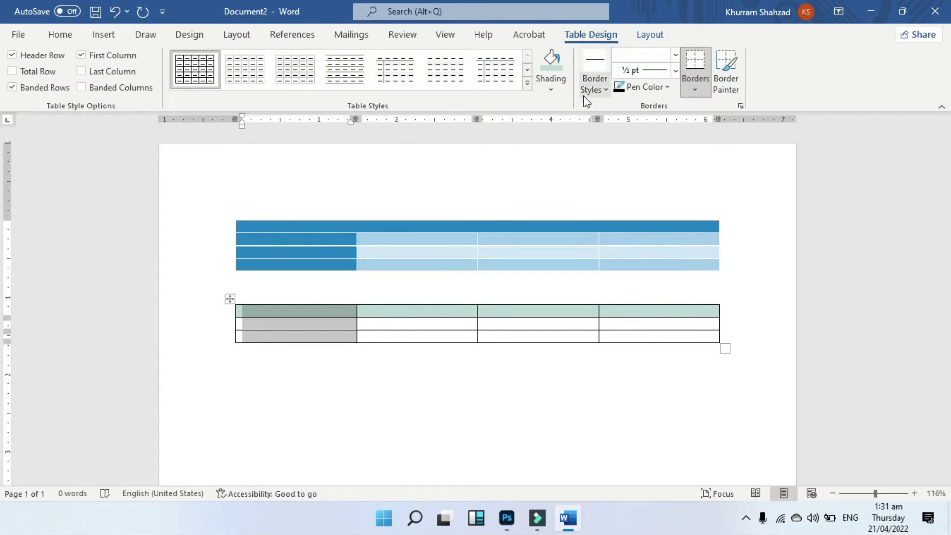
Step: Pick a double-line border style and repaint the second table's top border
left_click(605, 91)
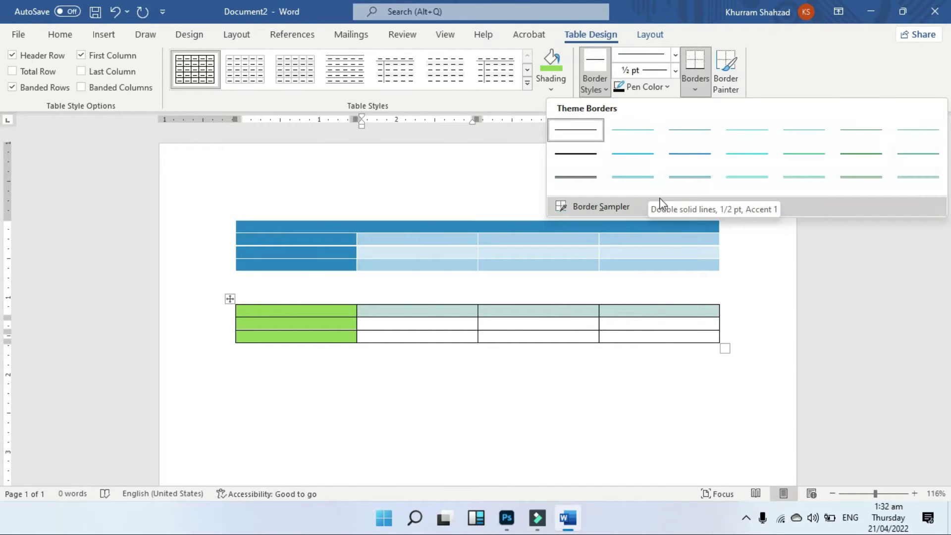
left_click(683, 177)
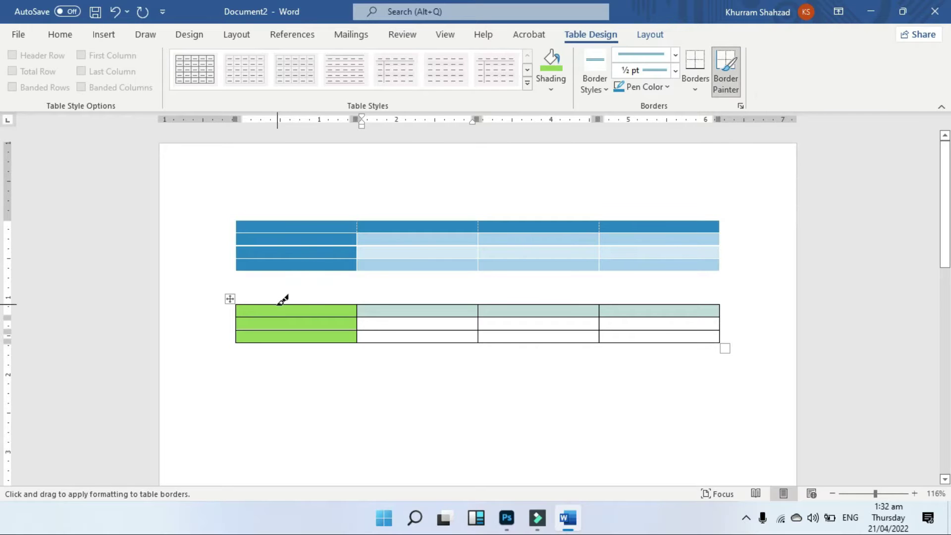
left_click_drag(241, 303, 725, 300)
left_click_drag(243, 299, 584, 291)
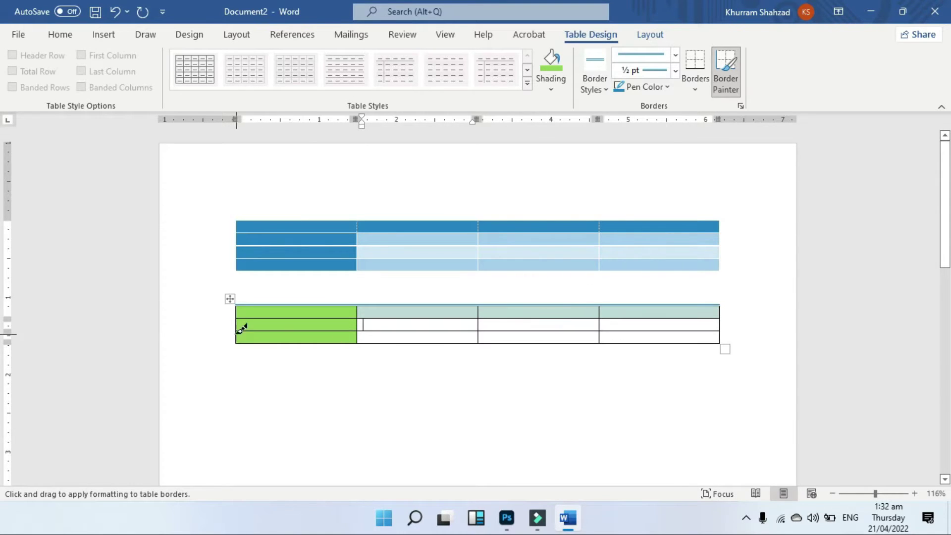
Step: Set a thick 4½ pt red border pen and paint the three inner column borders
left_click(675, 55)
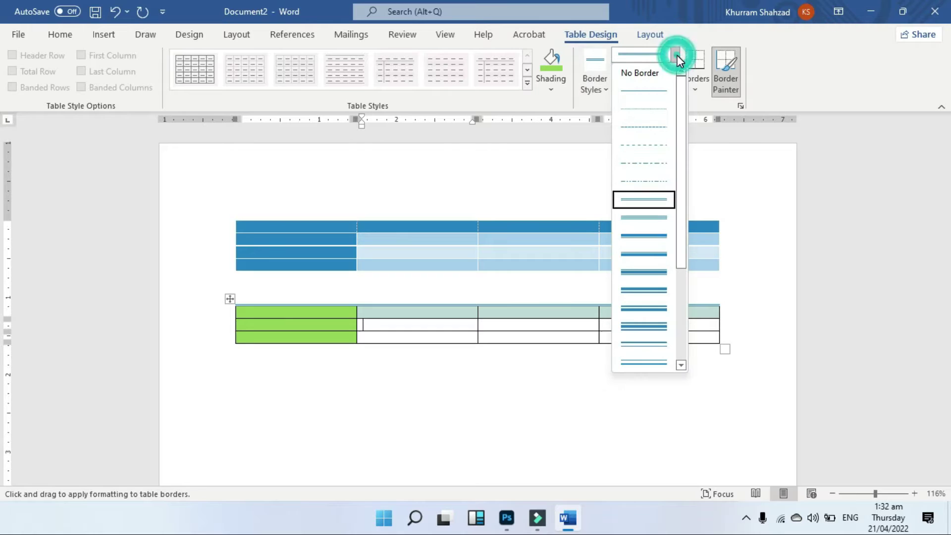
left_click(663, 255)
left_click(673, 71)
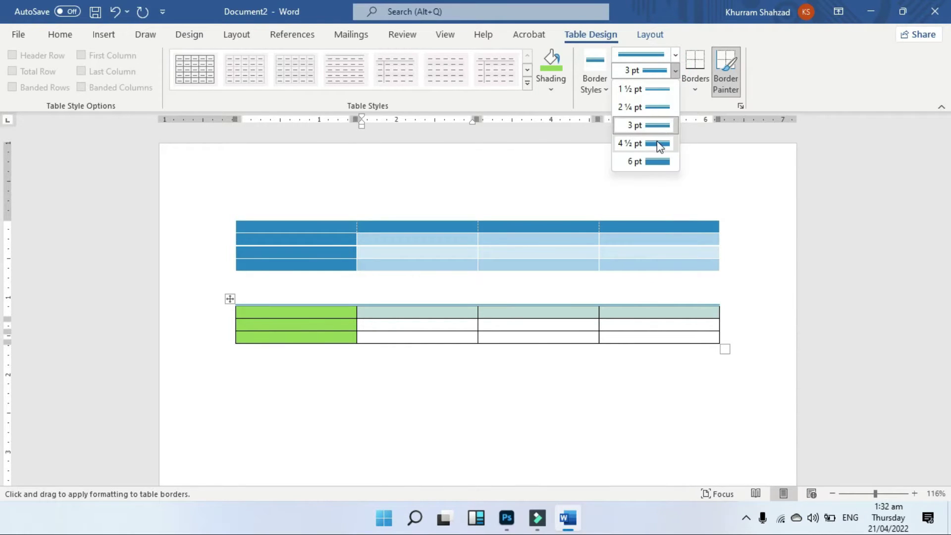
left_click(659, 143)
left_click(668, 88)
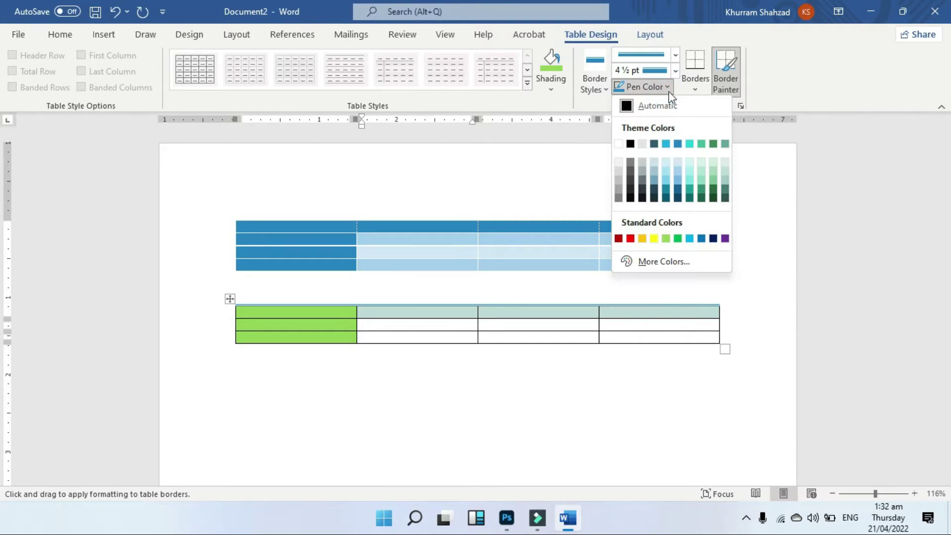
left_click(630, 240)
left_click_drag(358, 305, 360, 342)
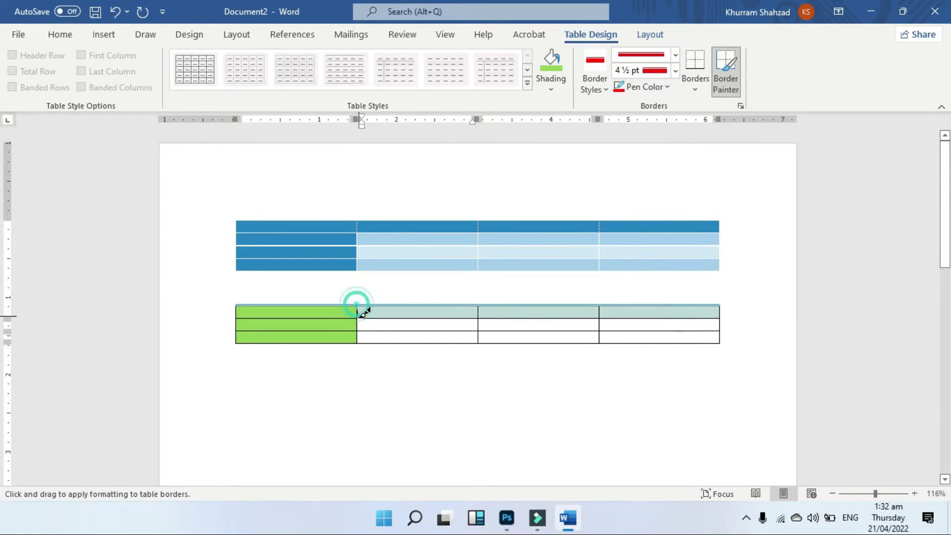
left_click_drag(480, 306, 480, 342)
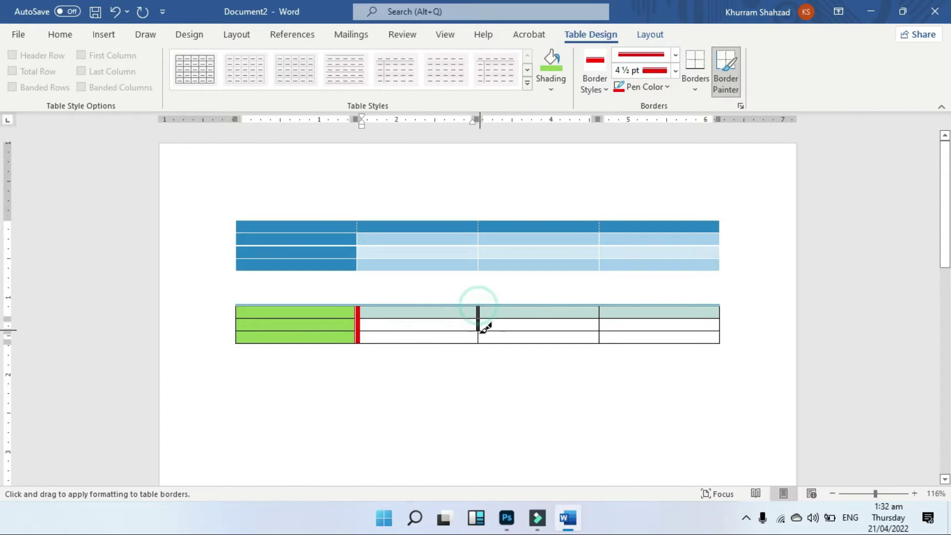
left_click_drag(599, 305, 601, 342)
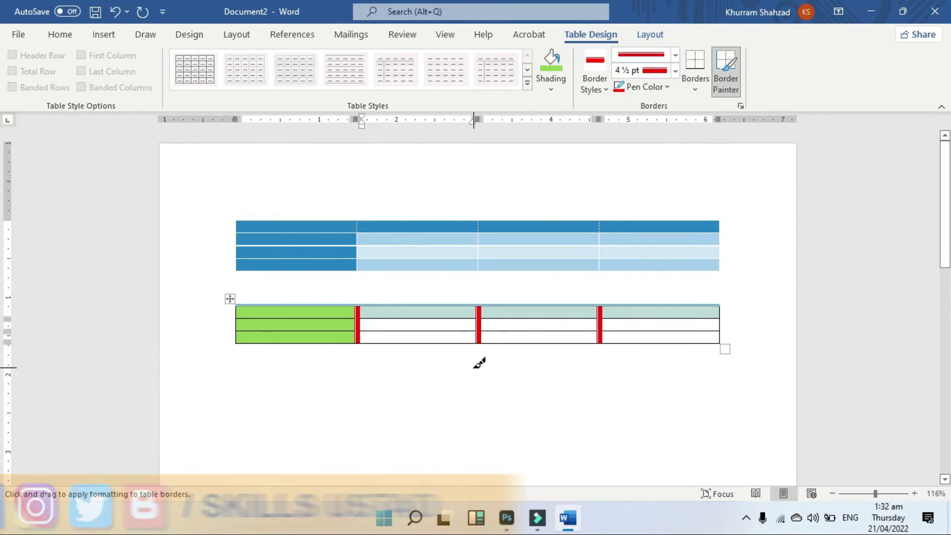
key("Escape")
Step: Apply All Borders in red 4½ pt to the whole lower table
left_click(230, 295)
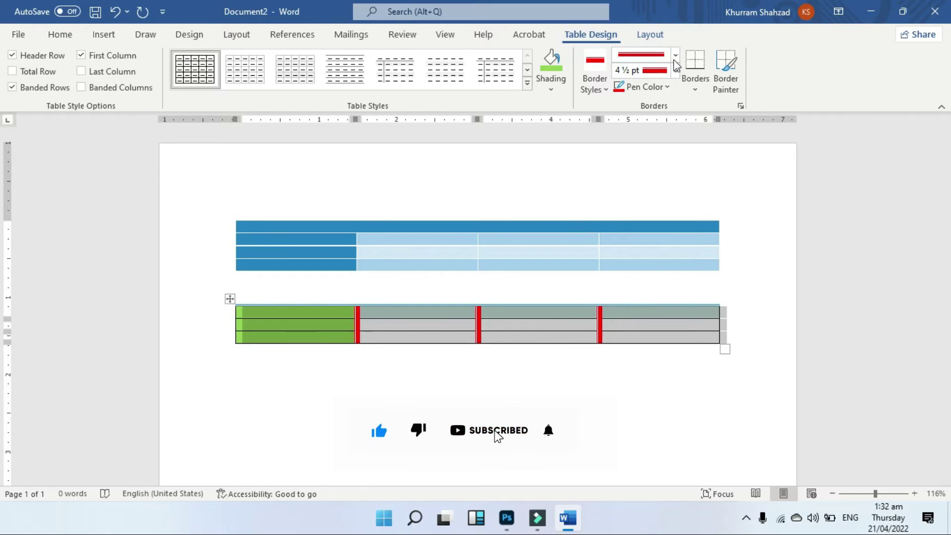
left_click(696, 90)
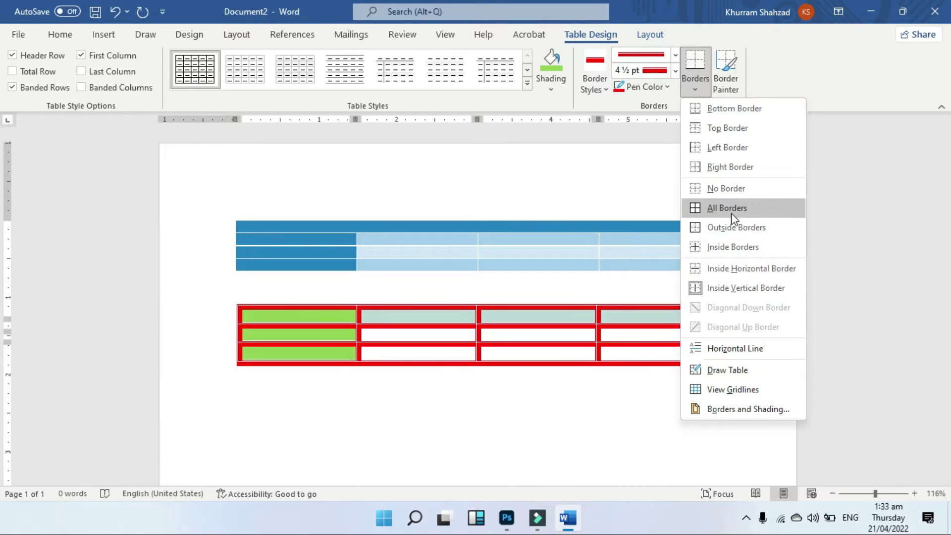
left_click(731, 212)
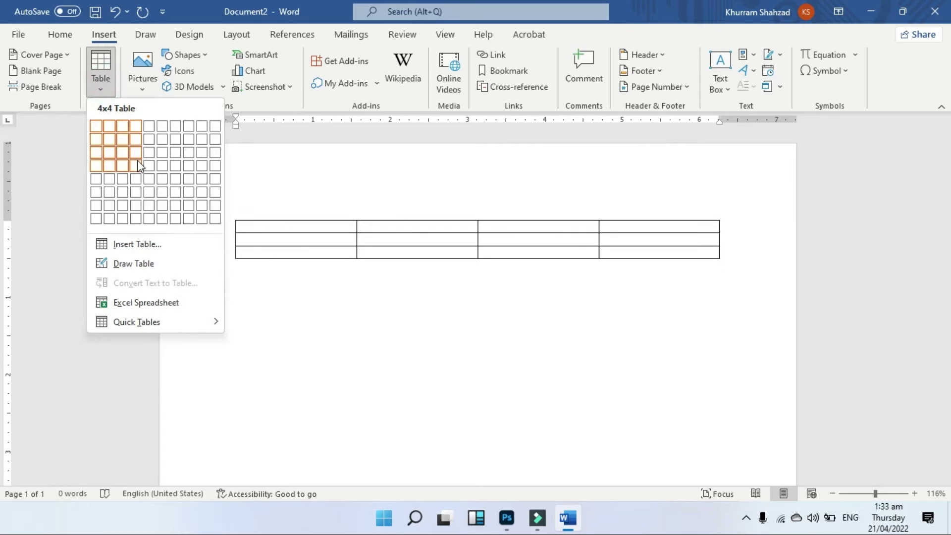
Step: Insert an empty 4x4 table and view the Layout Select options
left_click(138, 160)
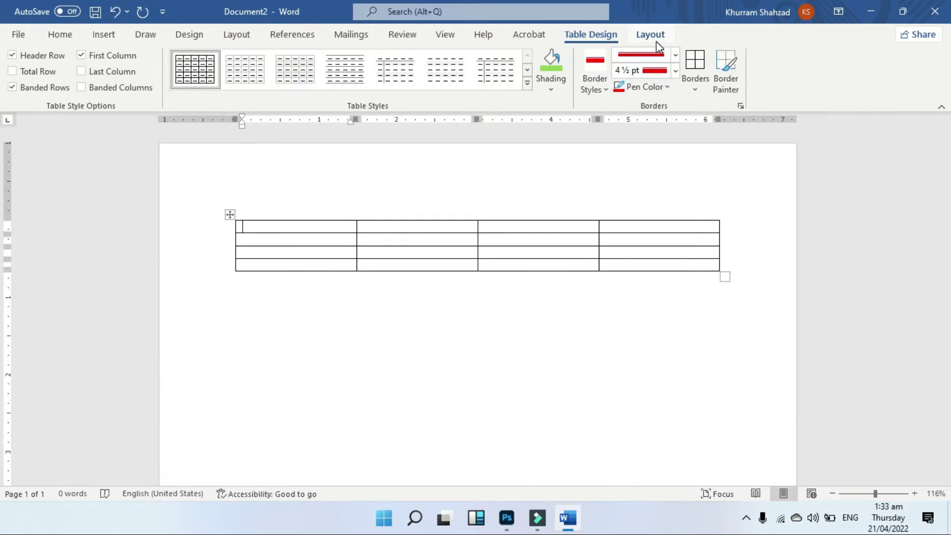
left_click(652, 37)
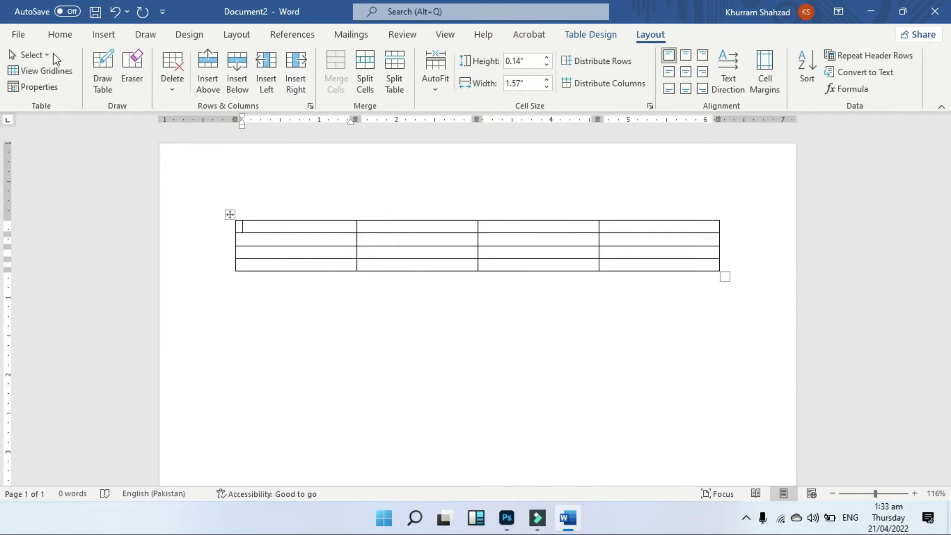
left_click(49, 54)
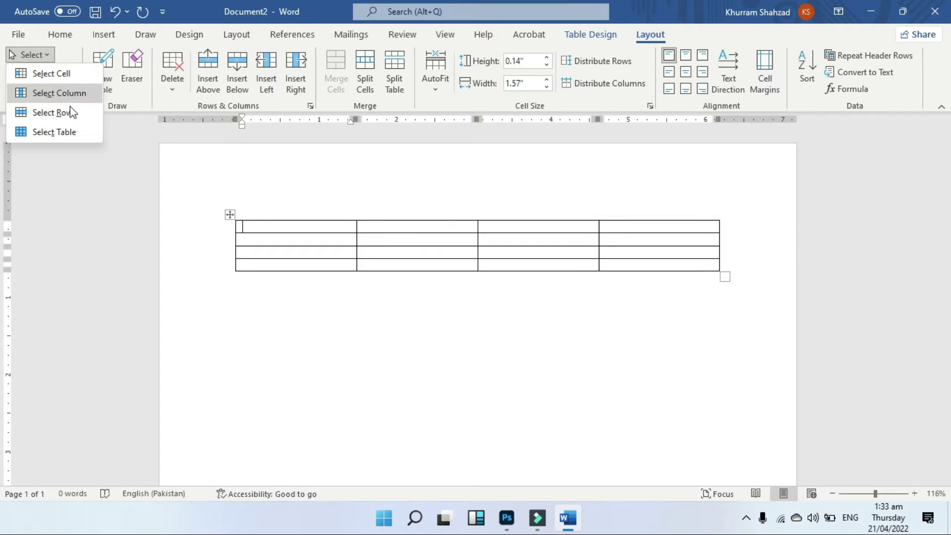
left_click(214, 288)
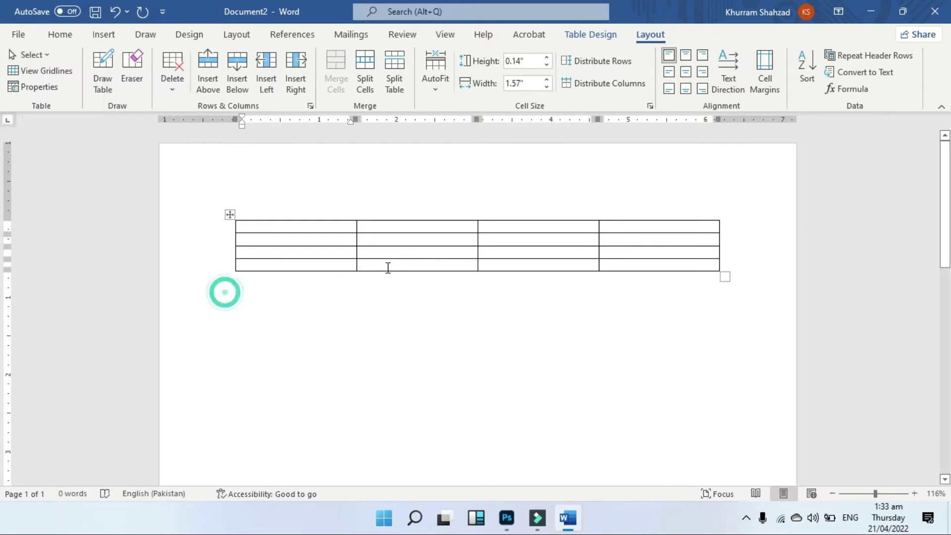
Step: Select a single cell, the first row, the first column and the whole table by mouse
left_click(365, 239)
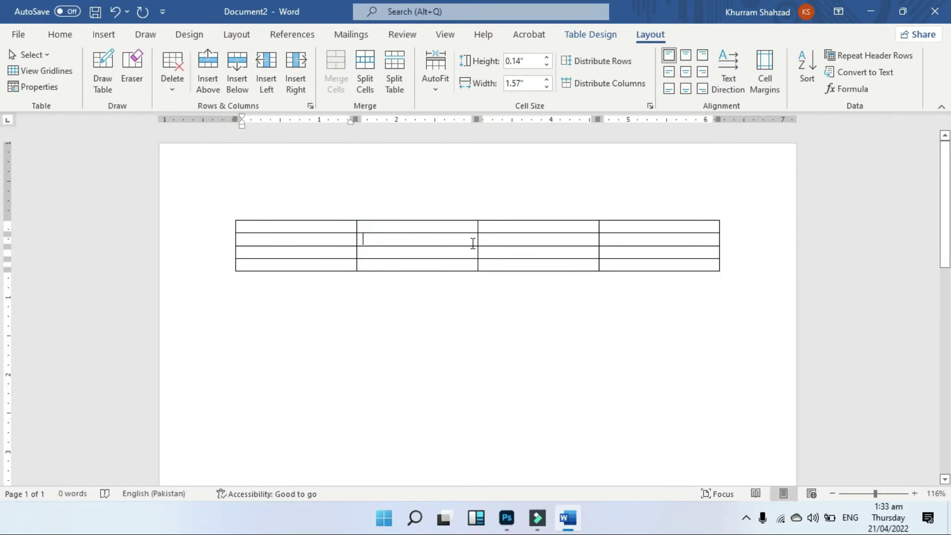
left_click_drag(473, 243, 475, 239)
left_click(304, 225)
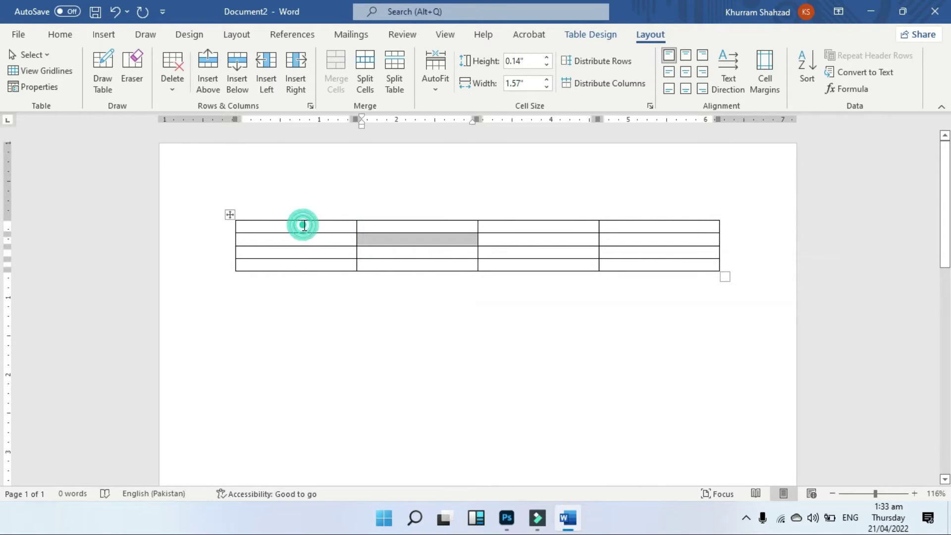
left_click_drag(304, 226, 609, 232)
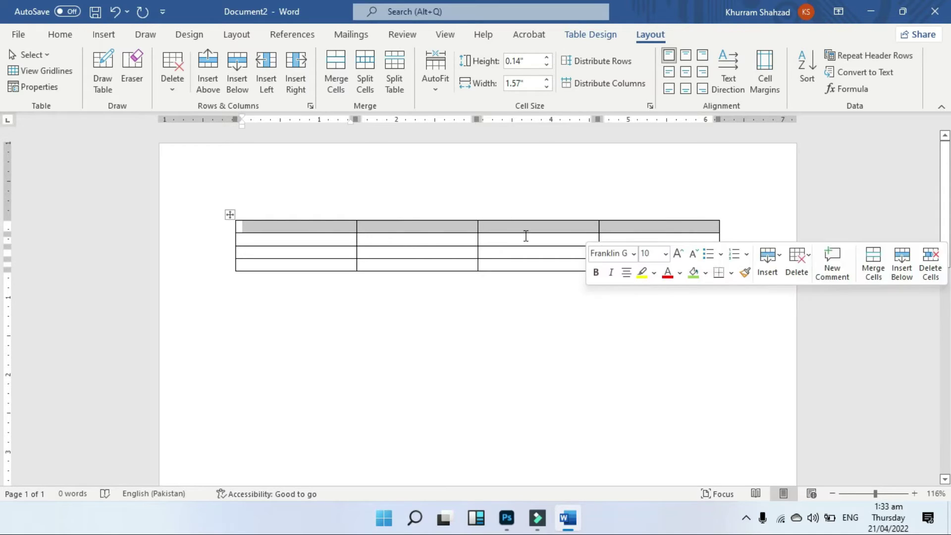
left_click(305, 224)
left_click_drag(311, 228, 328, 266)
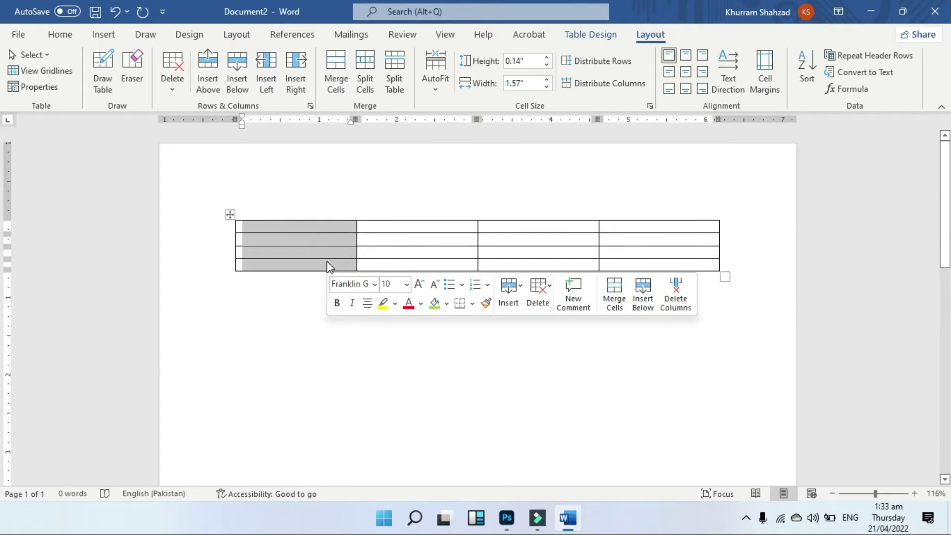
left_click(230, 216)
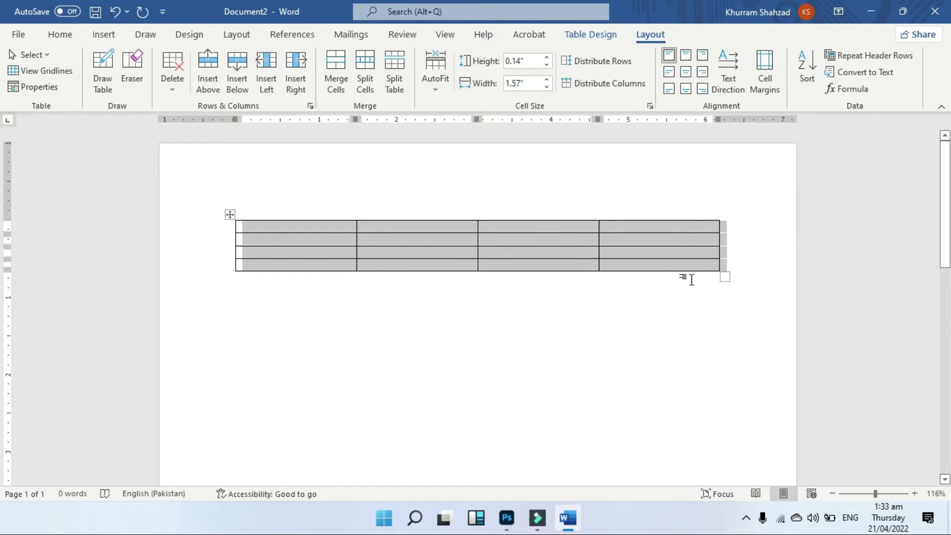
left_click(368, 309)
Step: Use Layout > Select to select the current cell, the second column and the second row
left_click(245, 240)
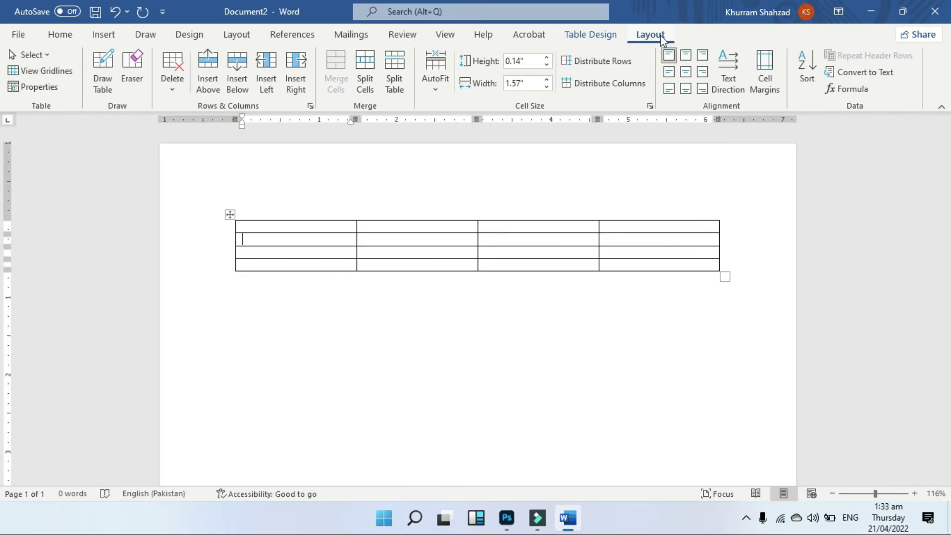
left_click(51, 55)
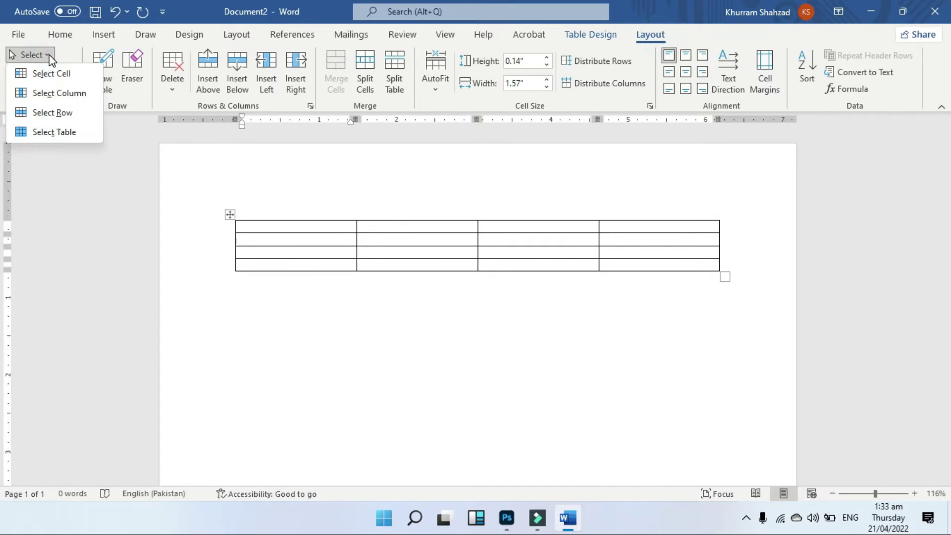
left_click(52, 74)
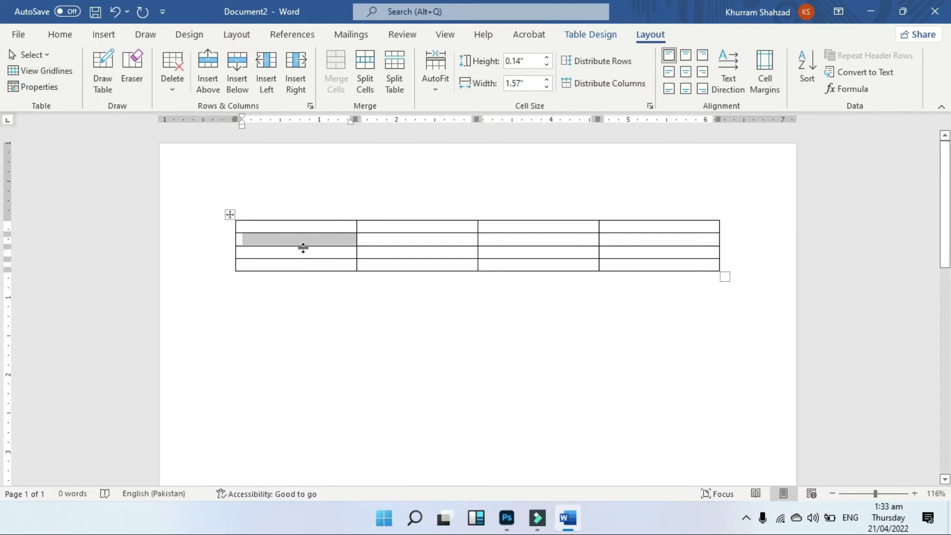
left_click(420, 243)
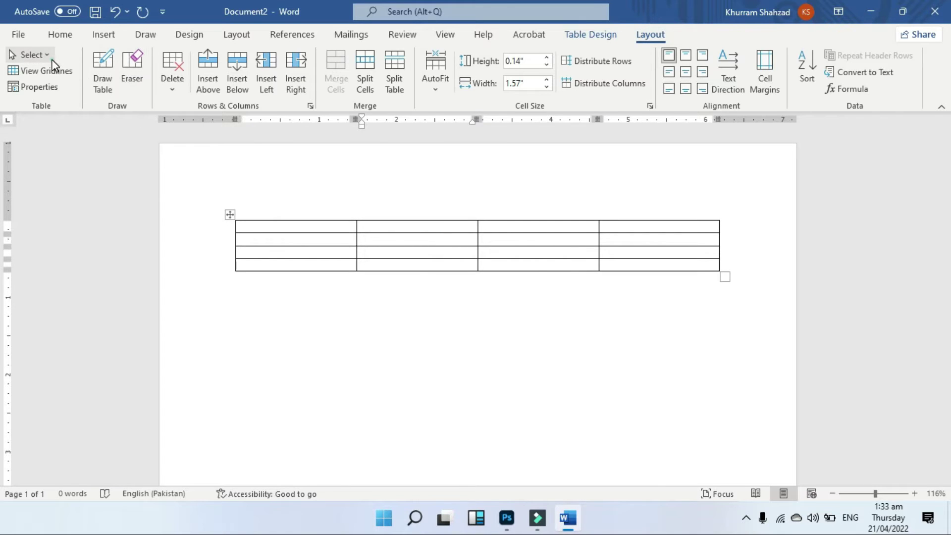
left_click(31, 55)
left_click(55, 88)
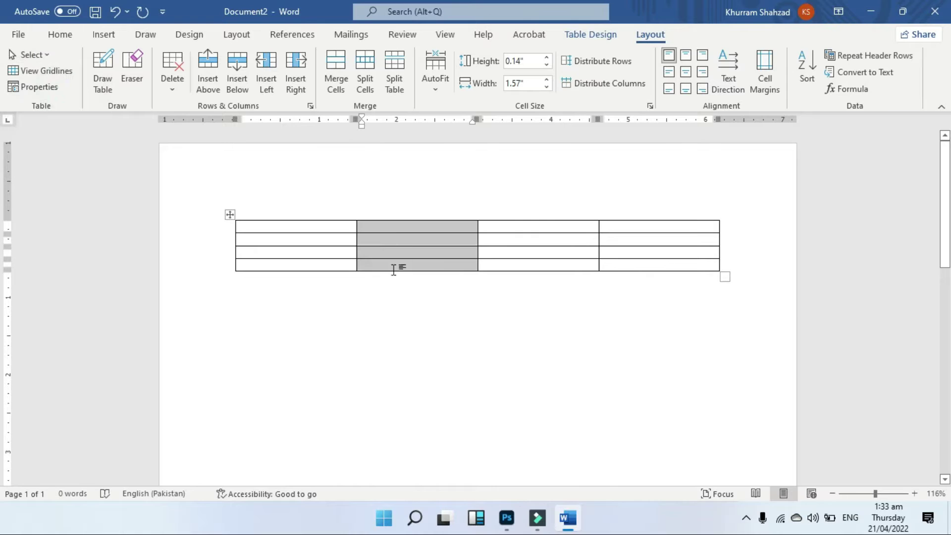
left_click(391, 245)
left_click(30, 54)
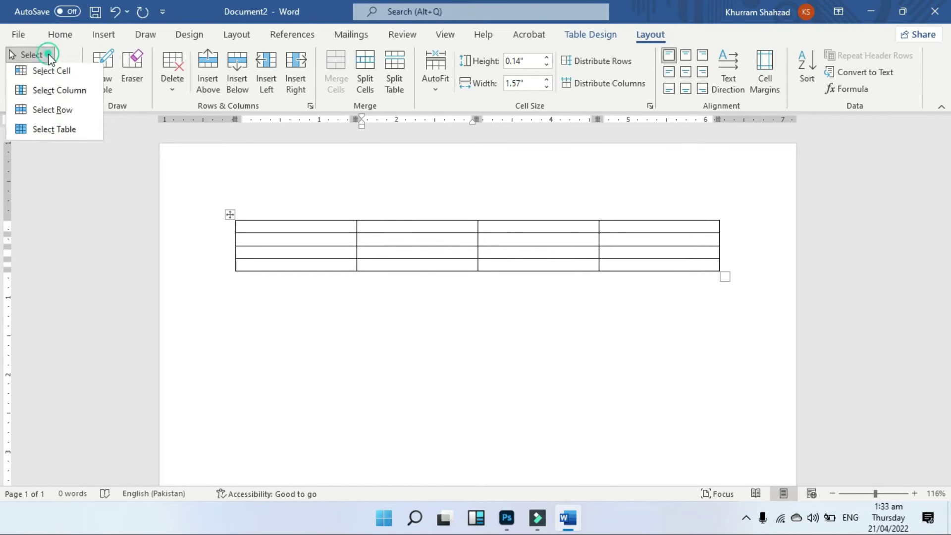
left_click(60, 112)
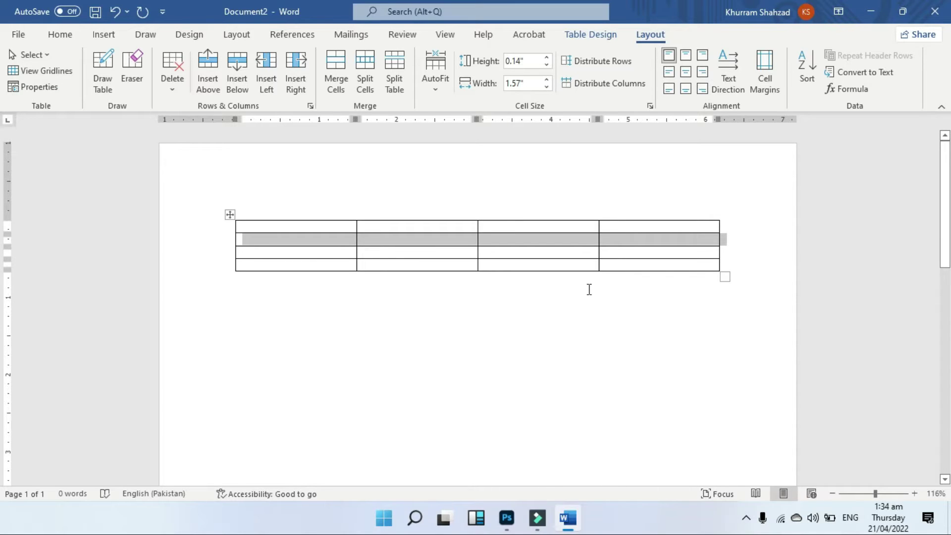
left_click(573, 308)
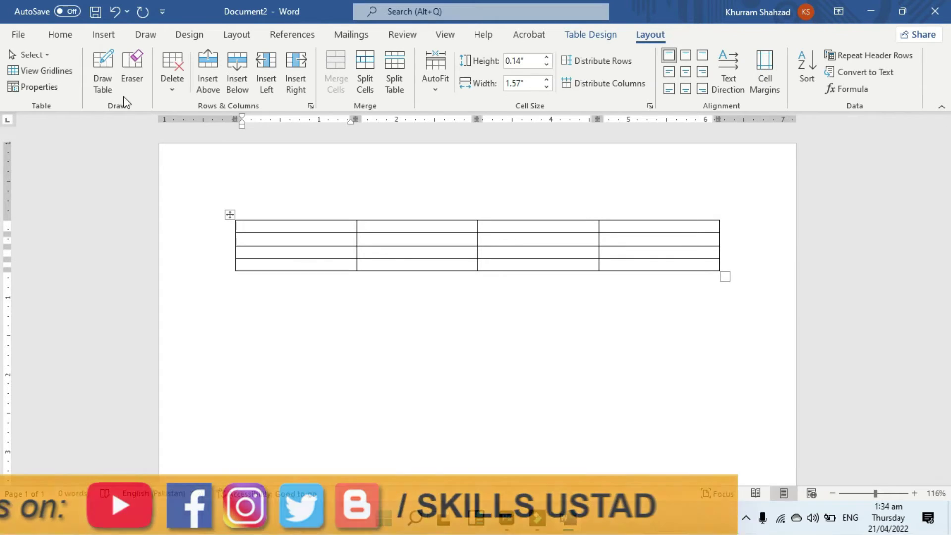
Step: Draw a vertical border through column 4, undo it, then erase the fourth column
left_click(103, 74)
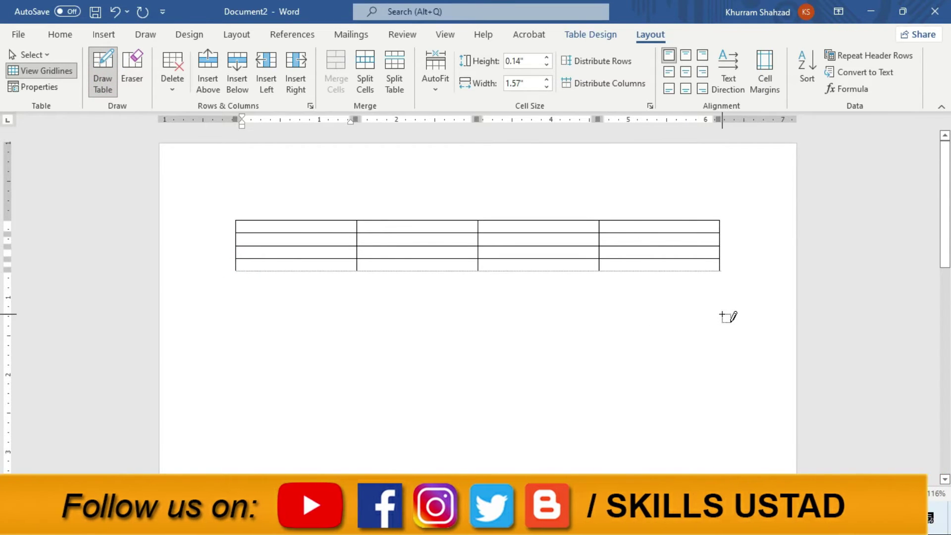
left_click_drag(667, 221, 667, 270)
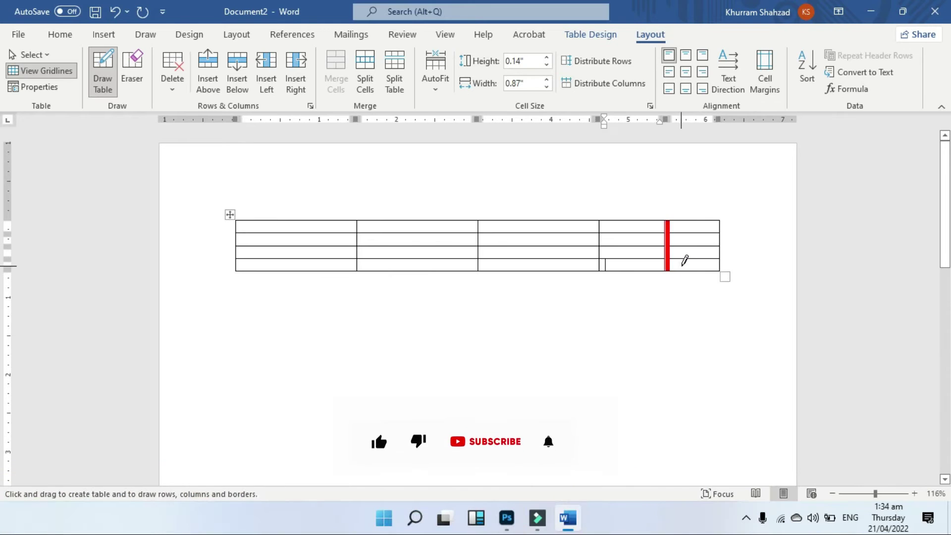
key("ctrl+z")
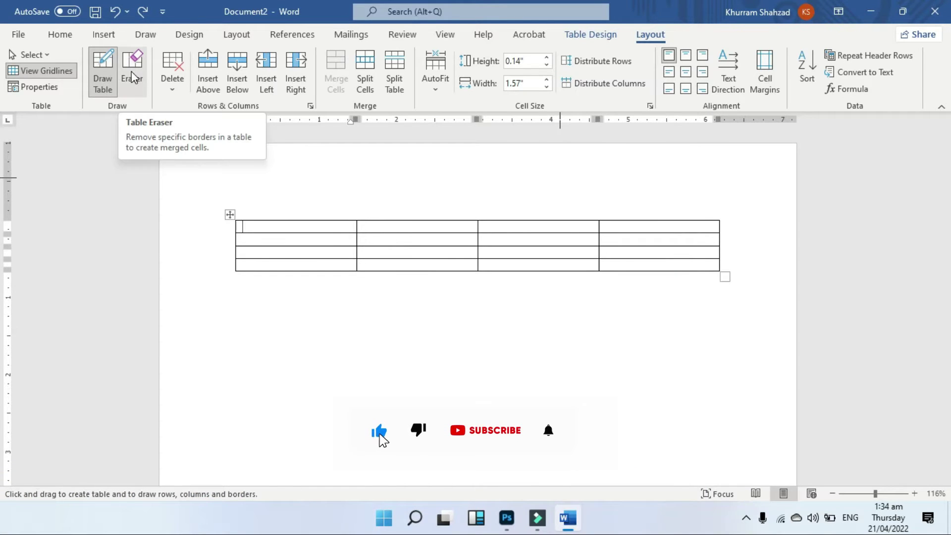
left_click(131, 77)
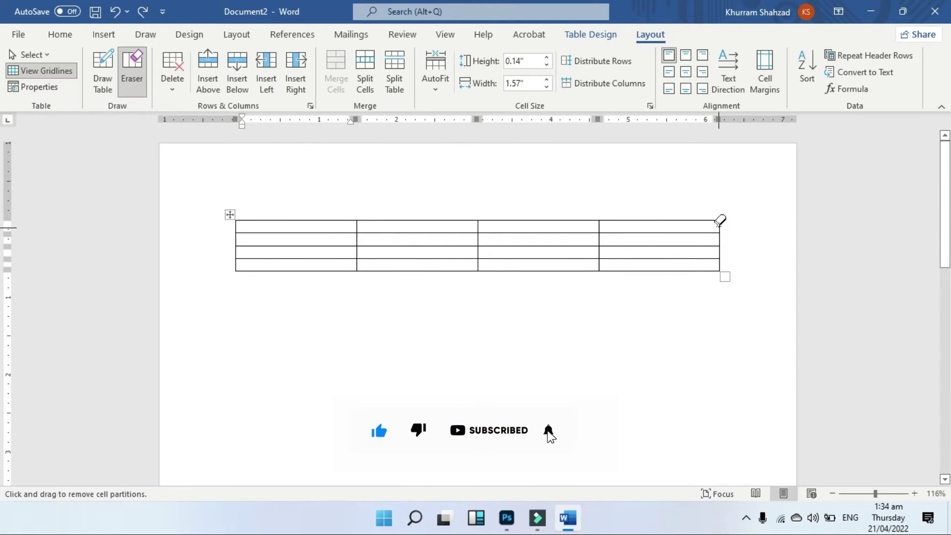
mouse_move(720, 209)
left_mouse_down()
mouse_move(651, 298)
mouse_move(209, 274)
left_mouse_up()
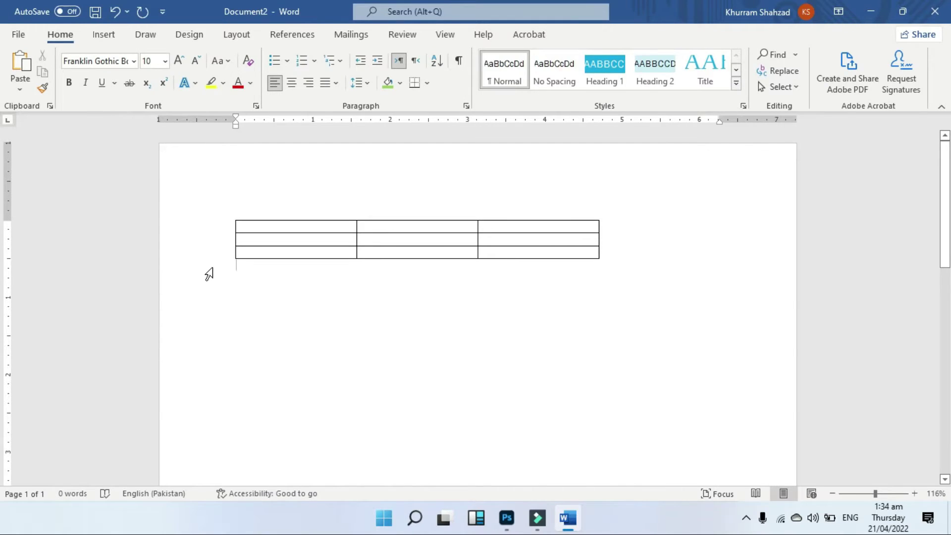
left_click(263, 237)
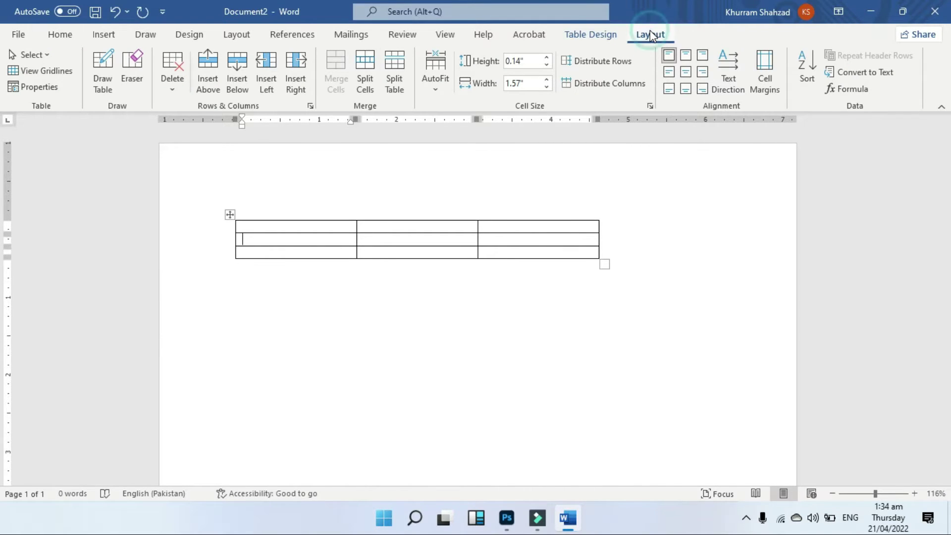
Step: Delete row 2's first cell via Delete Cells with Shift cells up
left_click(173, 89)
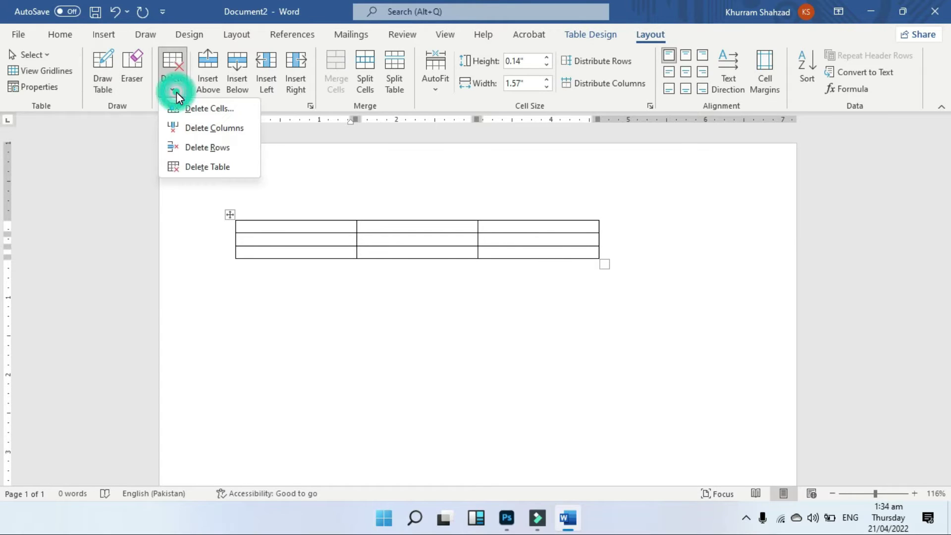
left_click(320, 241)
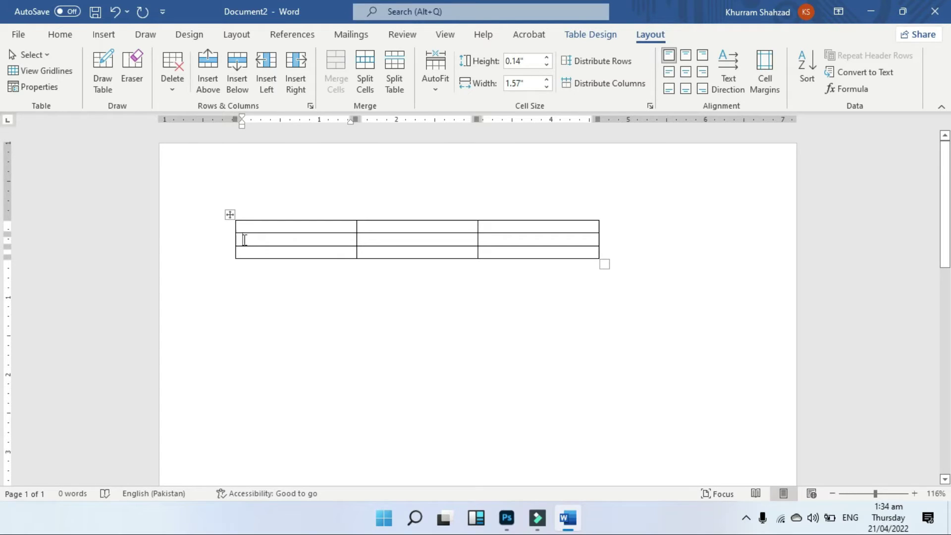
left_click(177, 91)
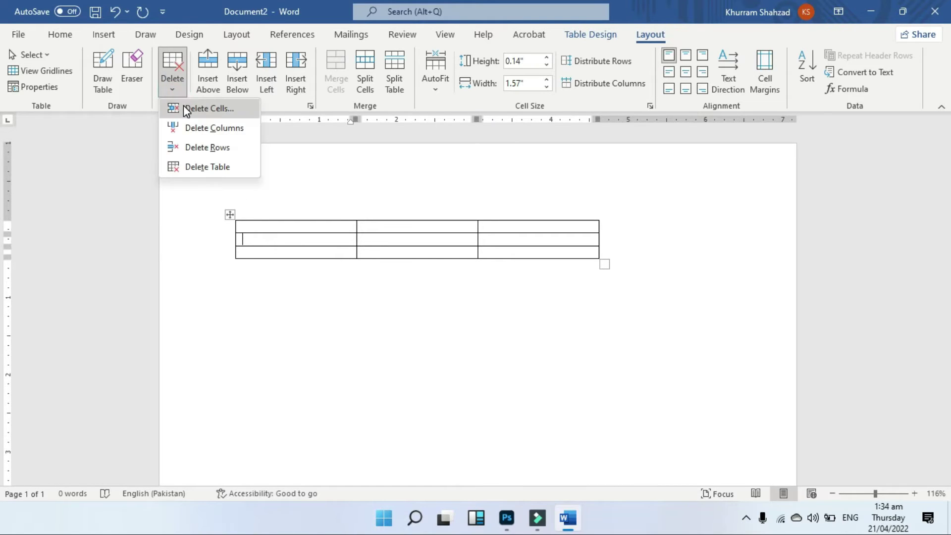
left_click(259, 240)
left_click(169, 92)
left_click(257, 239)
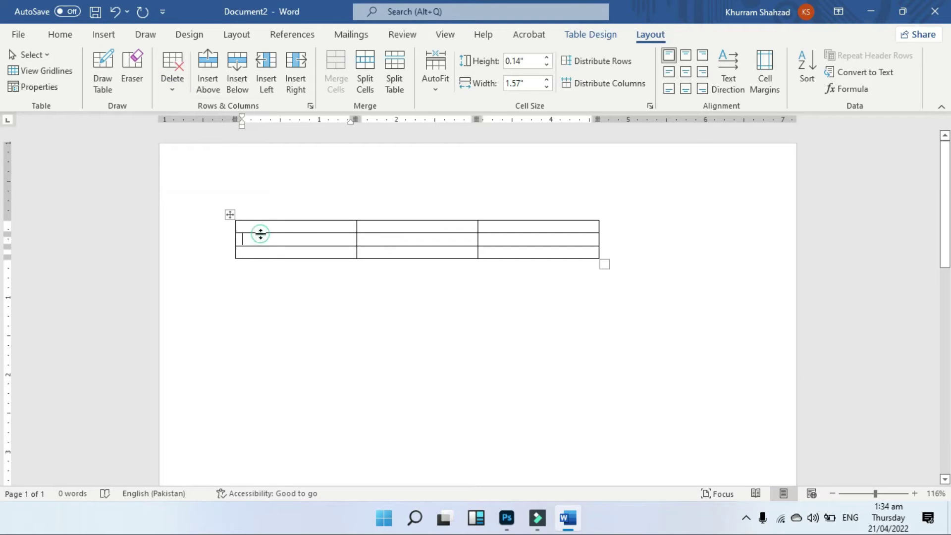
left_click(173, 88)
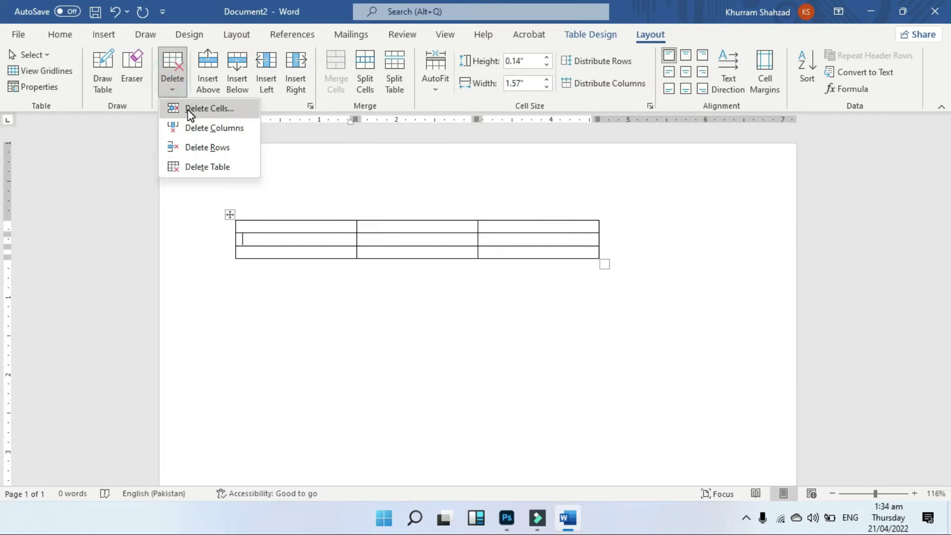
left_click(190, 111)
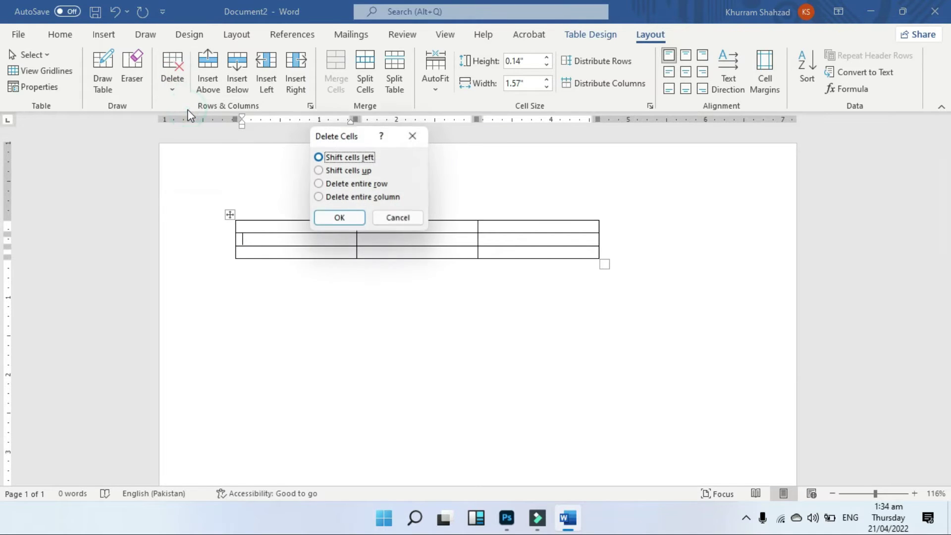
left_click(346, 170)
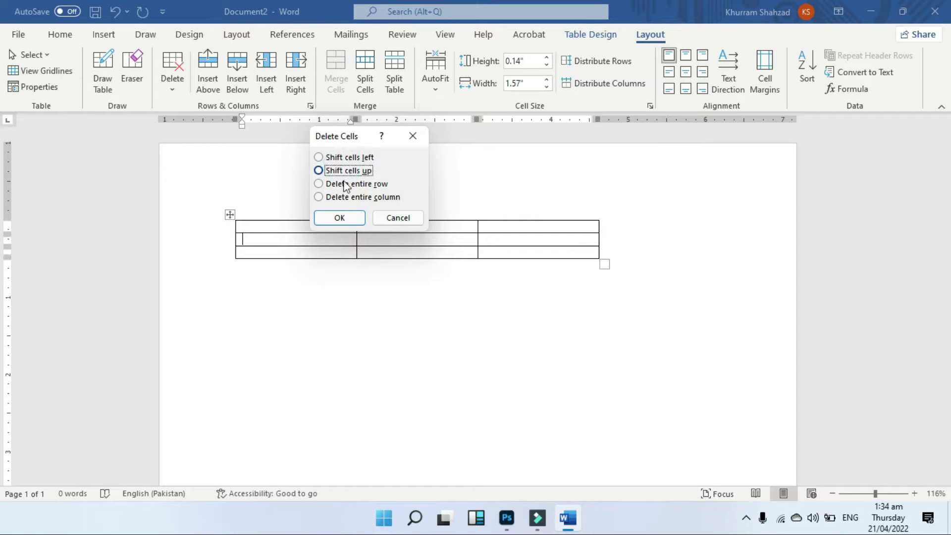
left_click(340, 217)
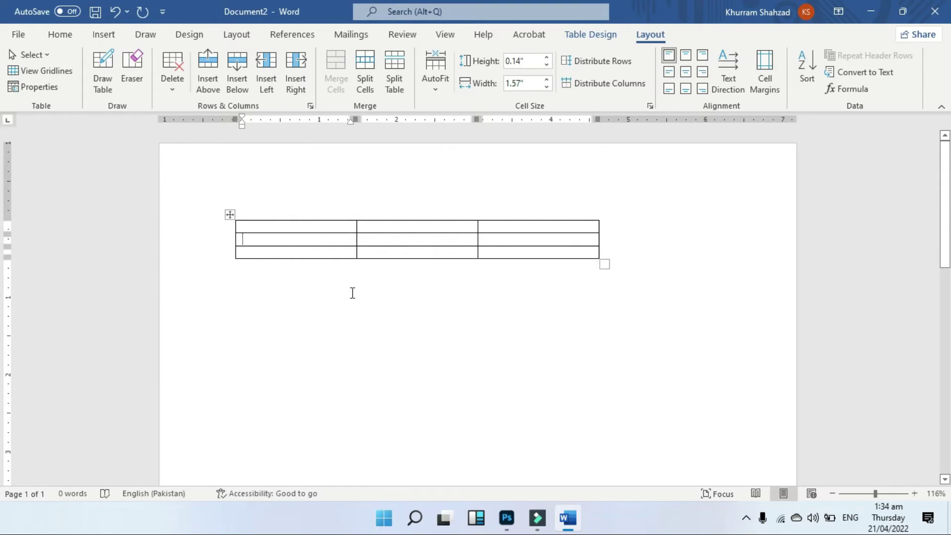
Step: Delete the table's second column with Delete Columns
left_click(174, 82)
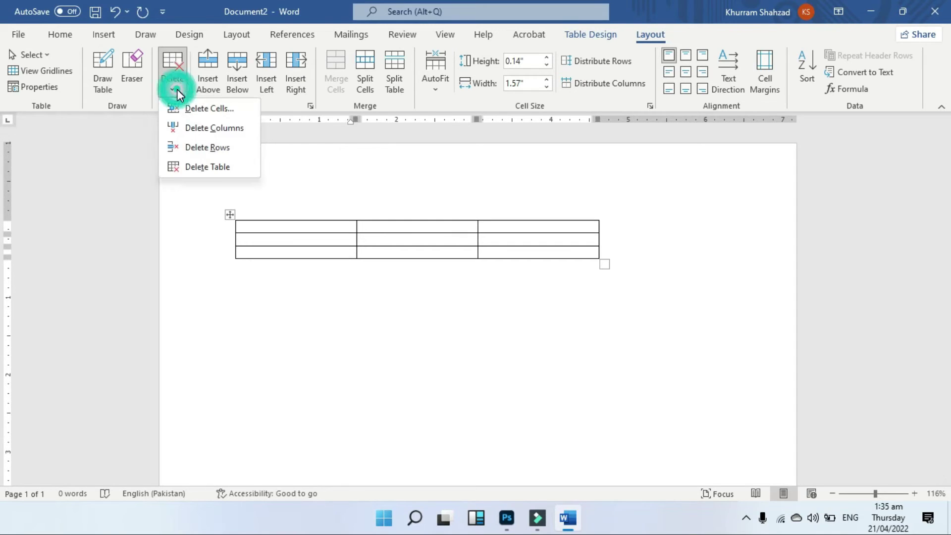
left_click(378, 224)
left_click(385, 229)
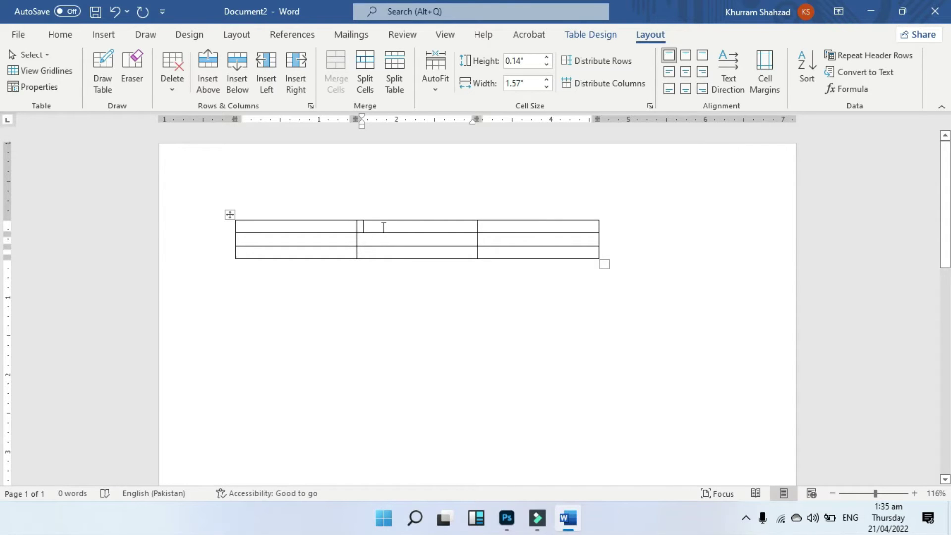
left_click(174, 83)
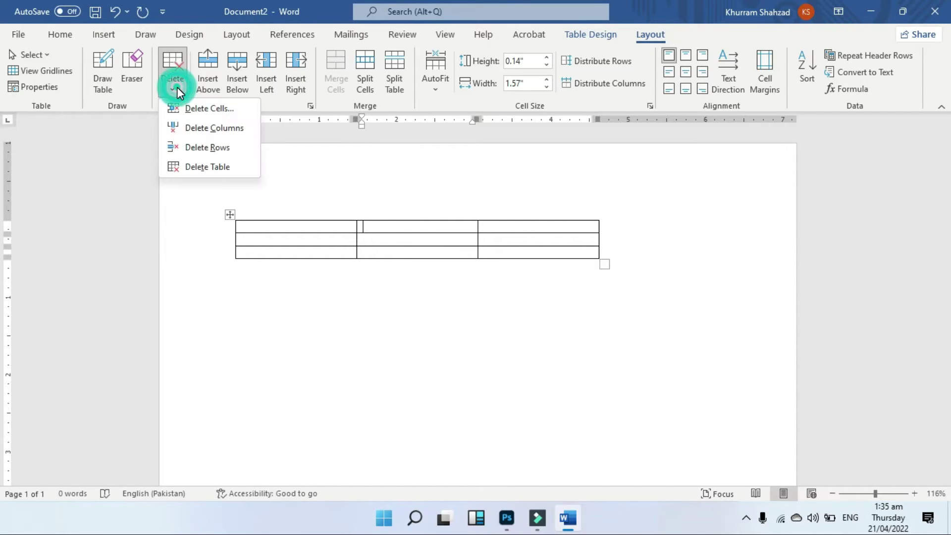
left_click(206, 130)
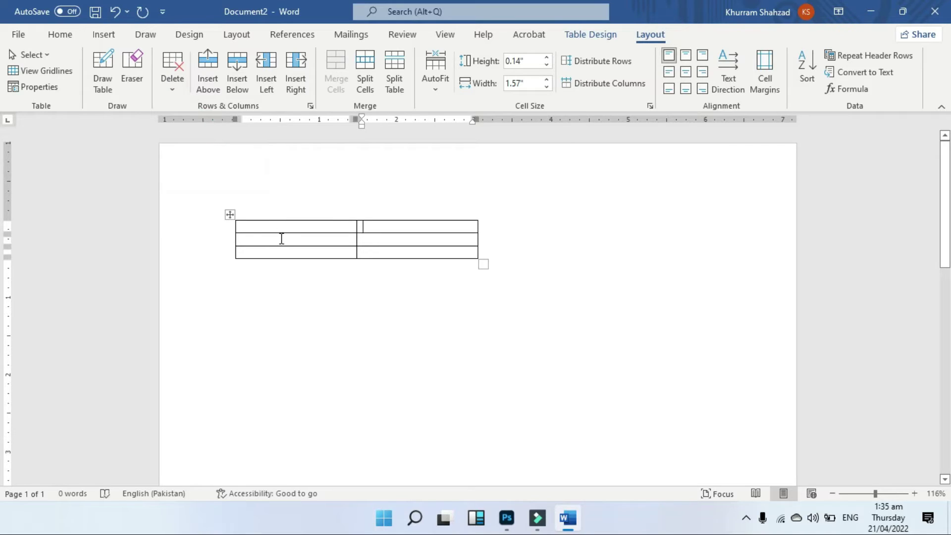
Step: Delete the second row, then delete the entire table
left_click(246, 240)
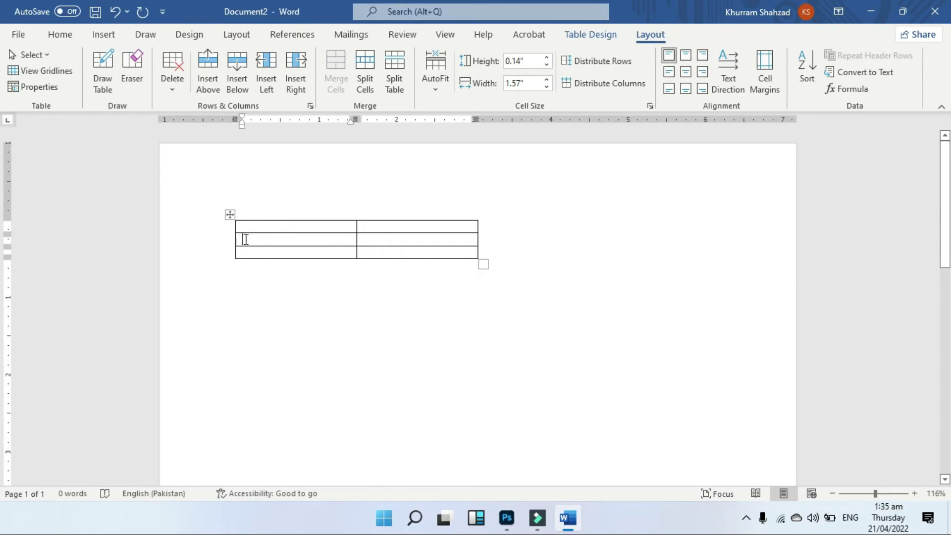
left_click_drag(245, 240, 285, 258)
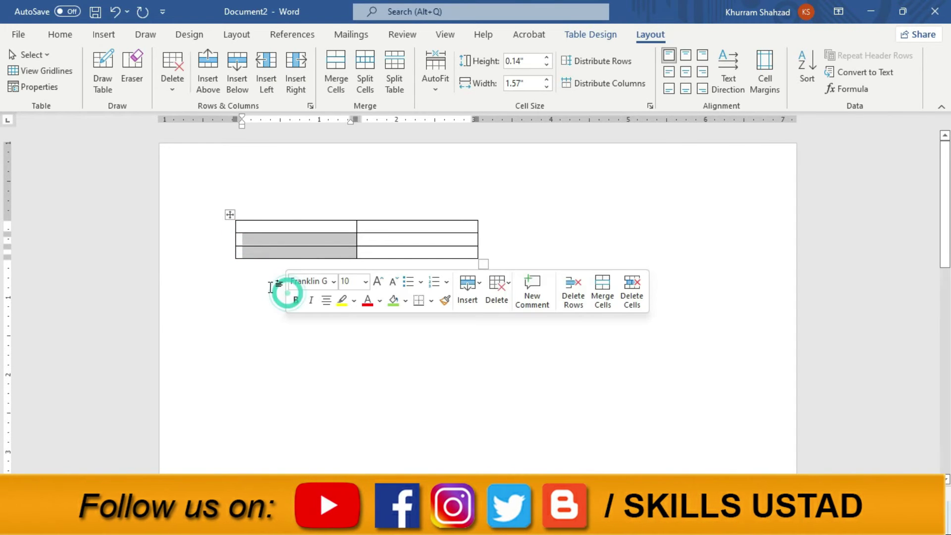
left_click(258, 272)
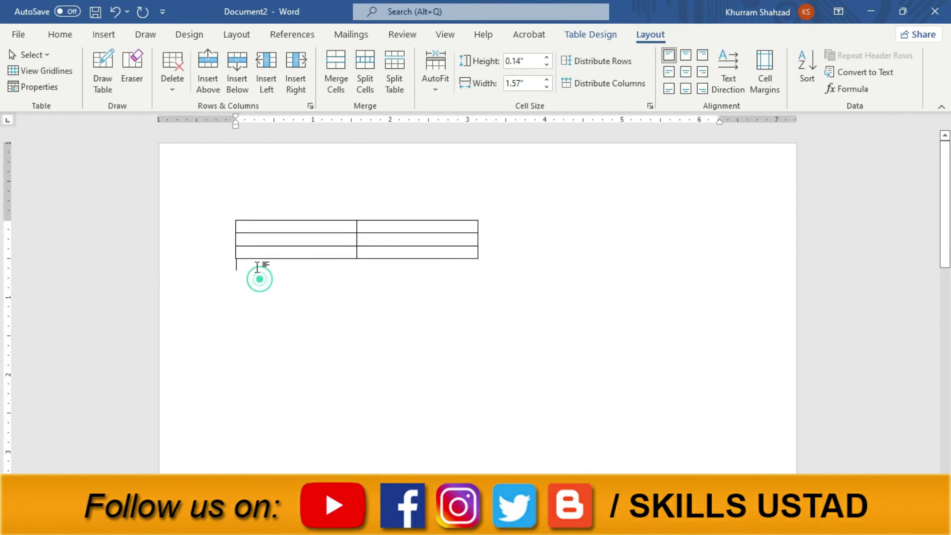
left_click(254, 237)
left_click(171, 82)
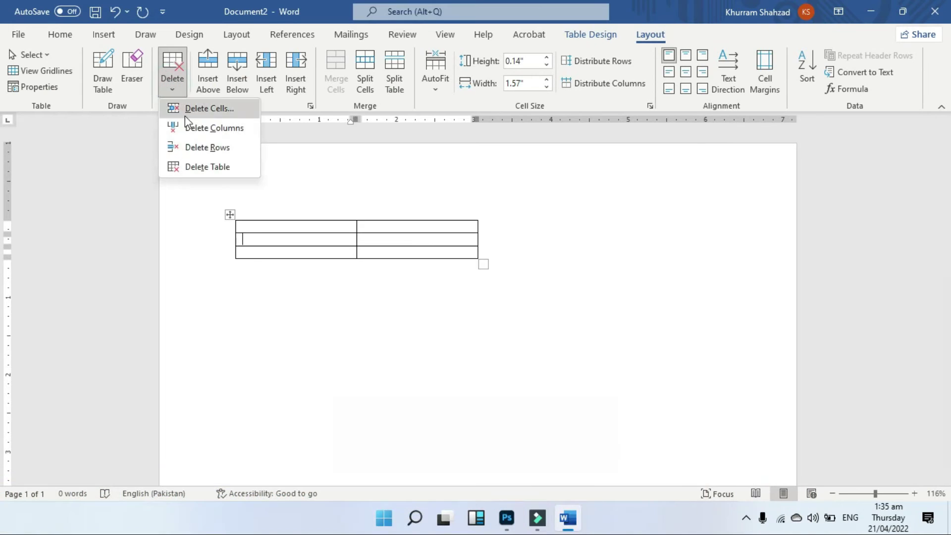
left_click(198, 147)
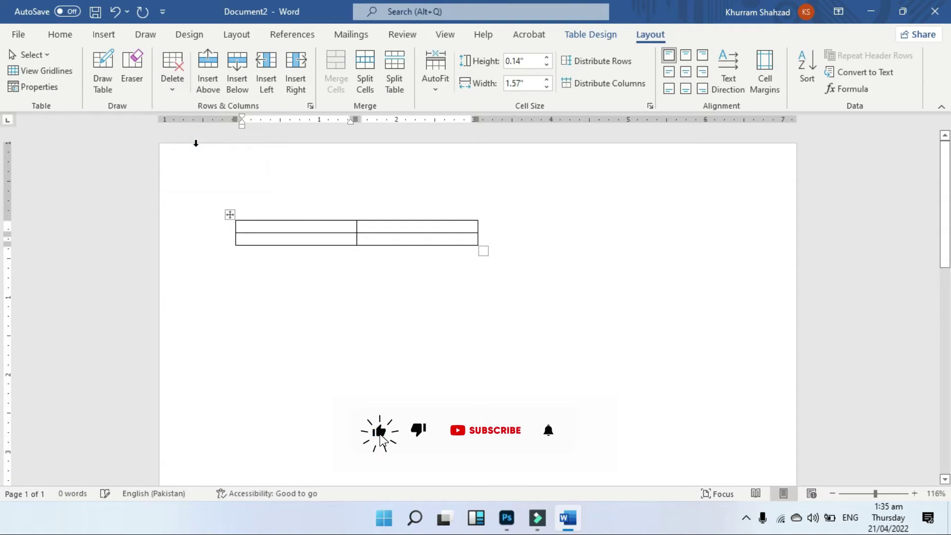
left_click(172, 83)
left_click(198, 169)
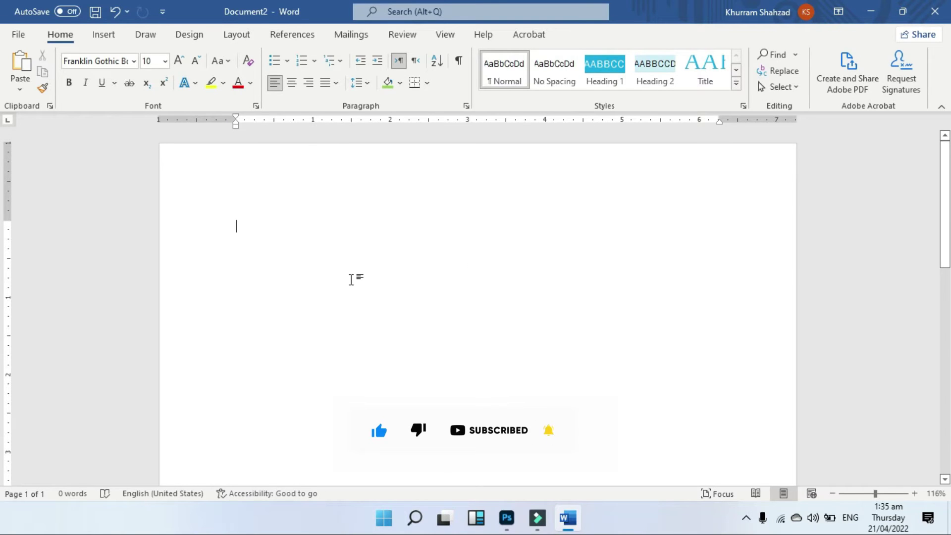
Step: Undo the table deletion and add one row above and one below
key("ctrl+z")
left_click(649, 35)
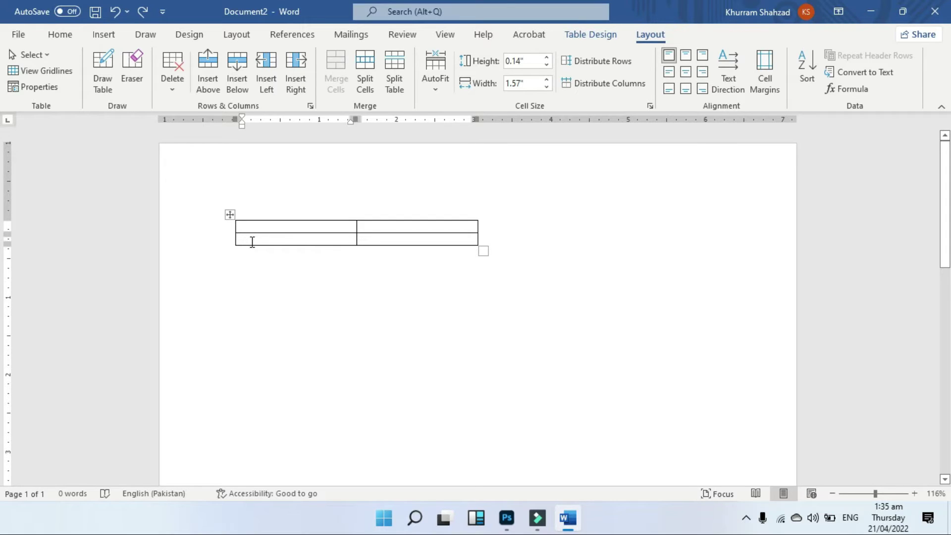
left_click(216, 62)
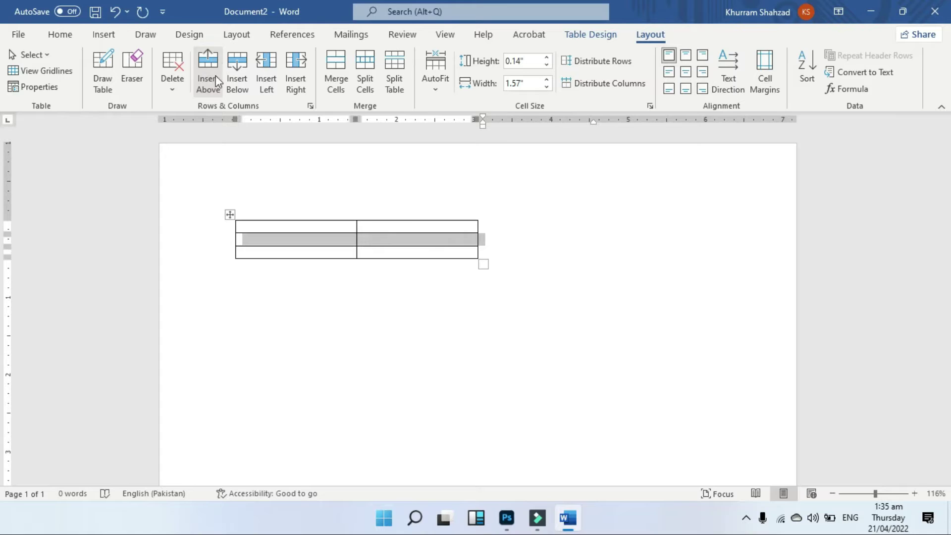
left_click(278, 251)
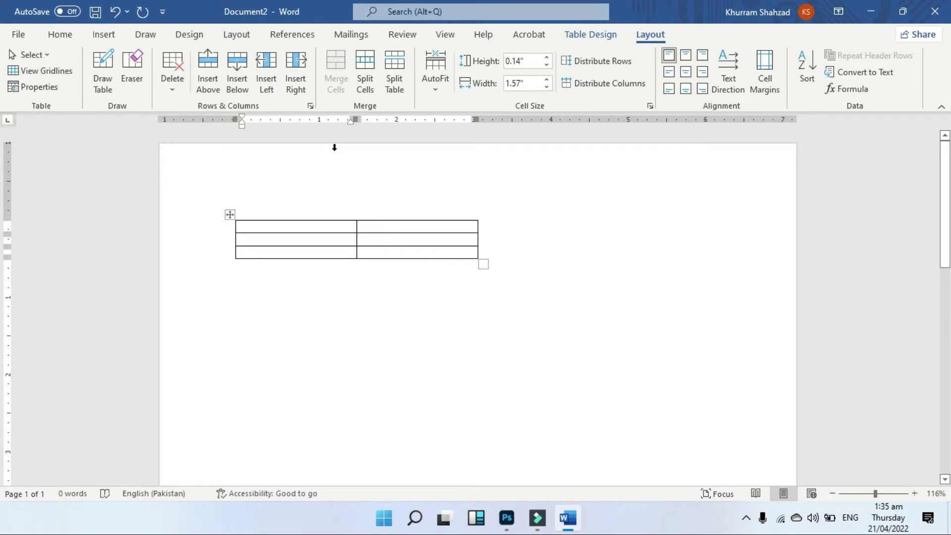
left_click(243, 79)
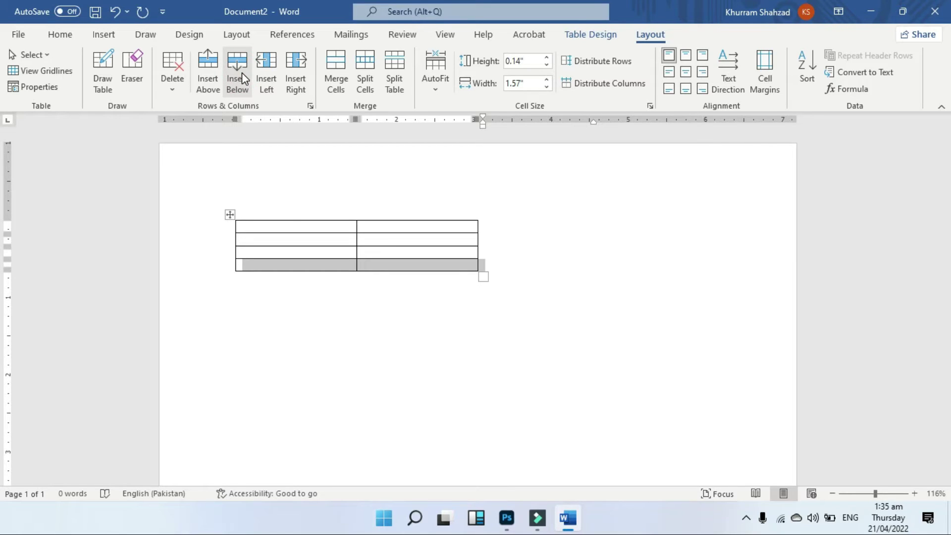
Step: Insert more rows above the top and below the fifth row, reaching ten rows
left_click(294, 231)
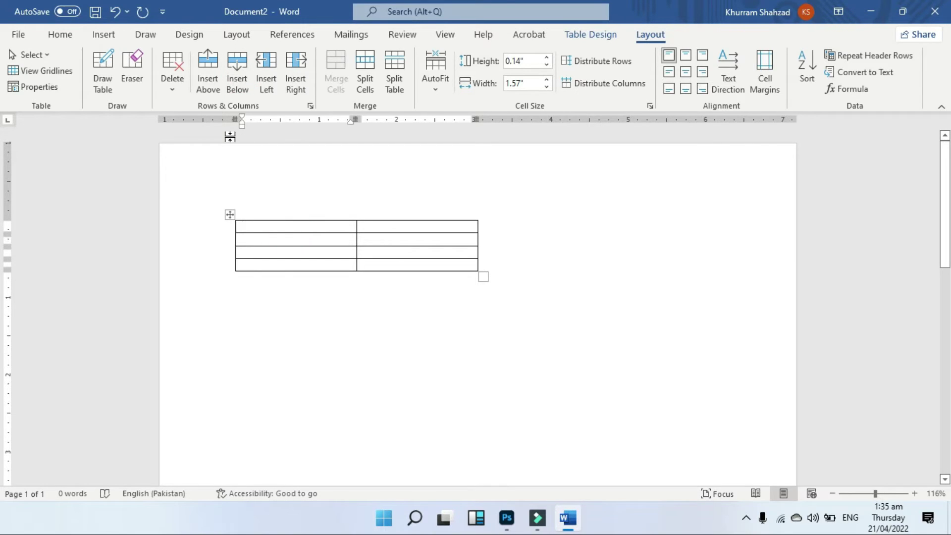
left_click(216, 71)
left_click(216, 72)
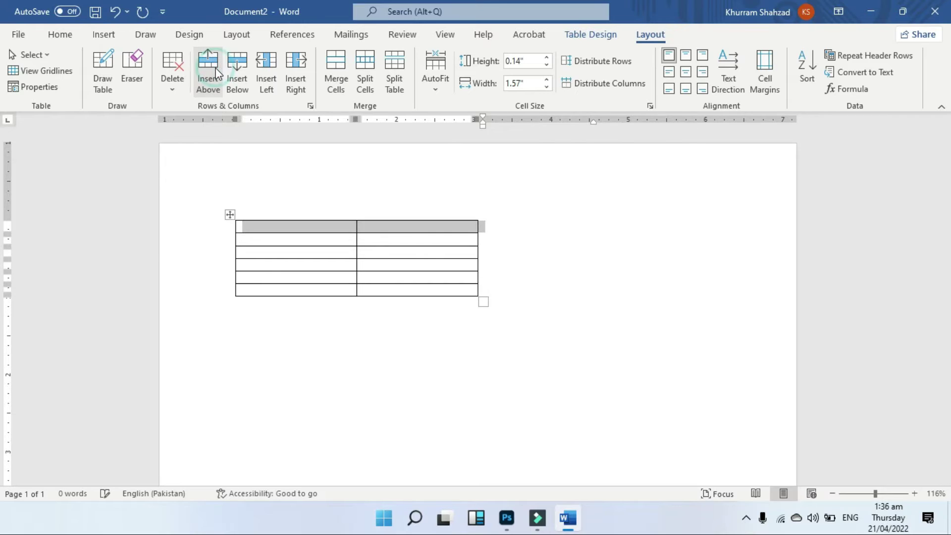
left_click(241, 67)
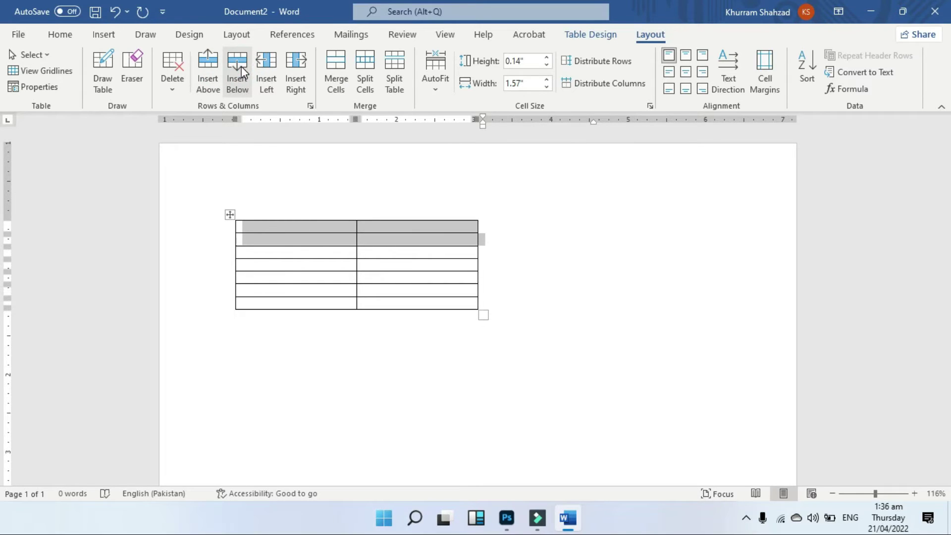
left_click(303, 278)
left_click(240, 78)
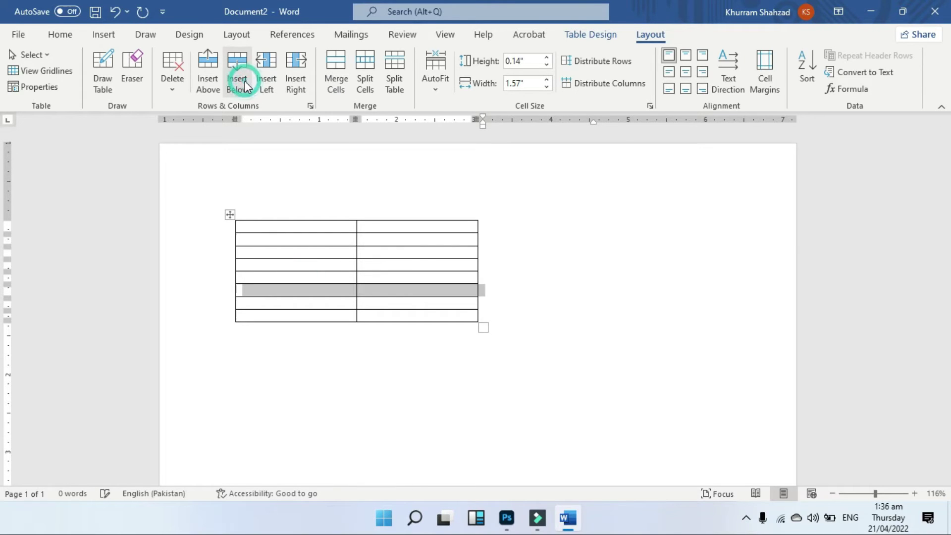
left_click(241, 79)
left_click(244, 81)
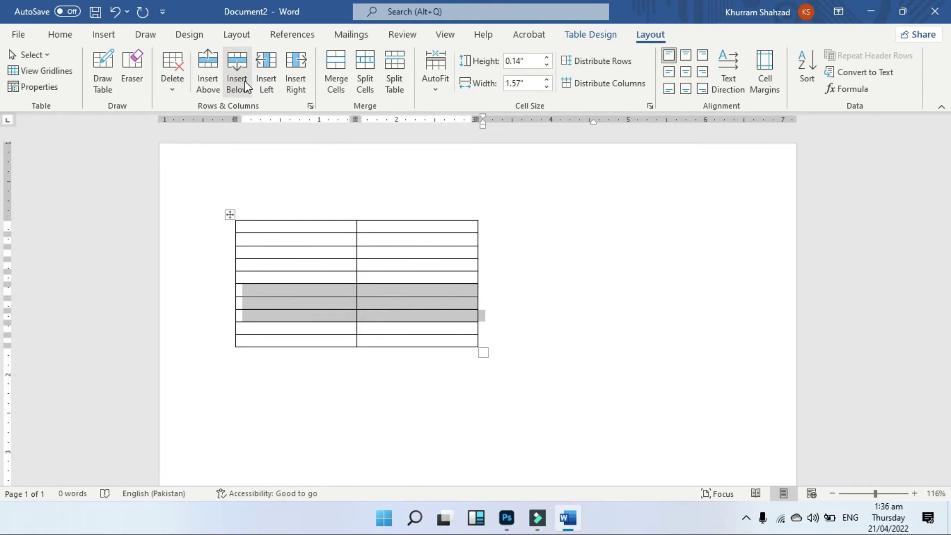
left_click(378, 227)
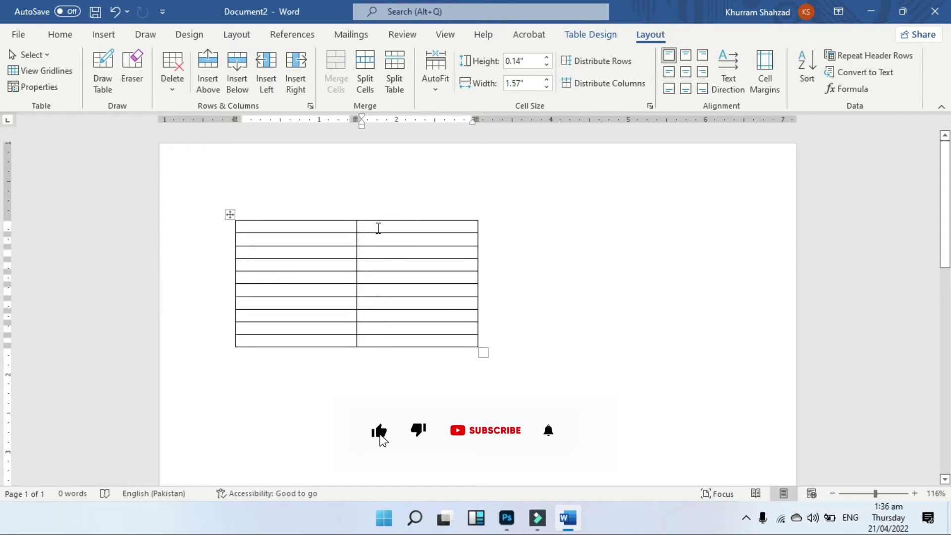
Step: Insert one column left and one at the right edge, giving four columns
left_click(267, 68)
left_click(510, 226)
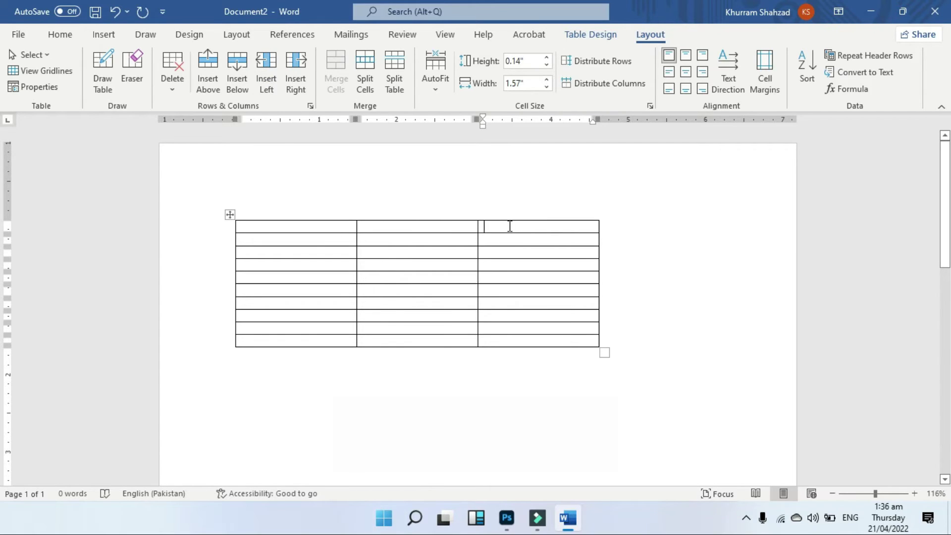
left_click(296, 69)
left_click(289, 380)
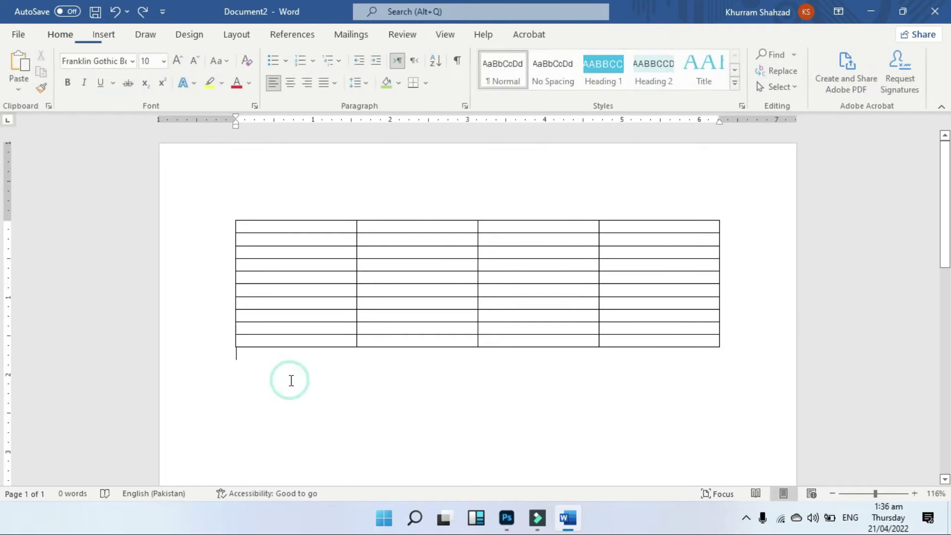
left_click(252, 337)
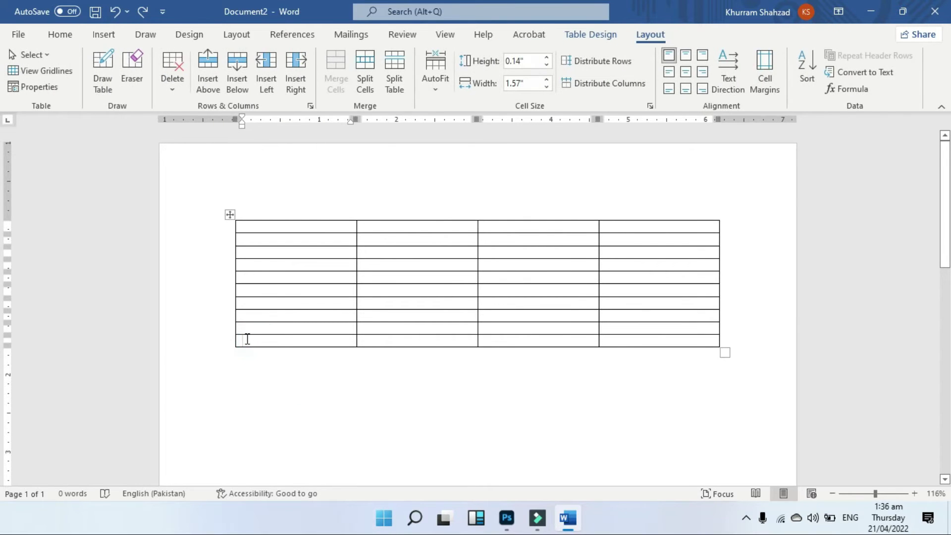
mouse_move(231, 346)
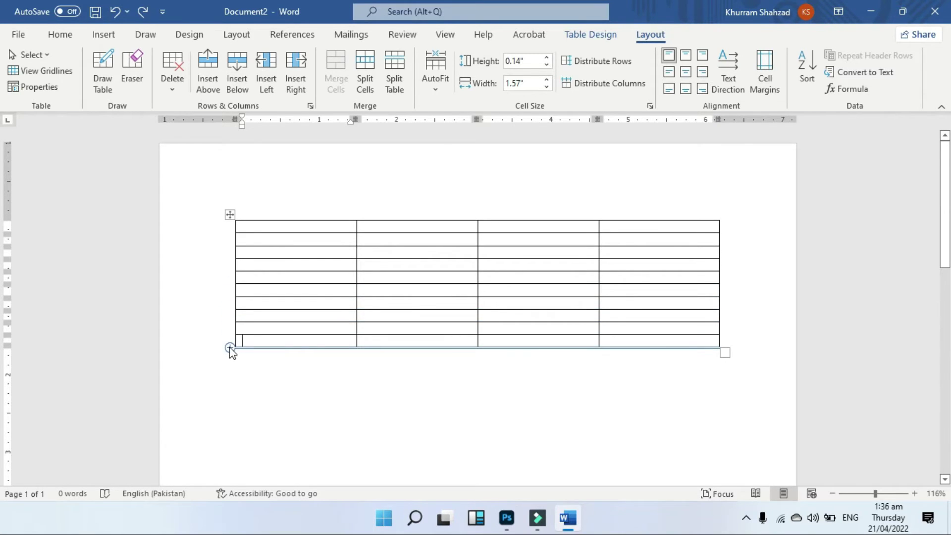
Step: Add three rows at the bottom of the table and one more row in the middle
left_click(230, 348)
left_click(230, 347)
left_click(229, 348)
left_click(237, 283)
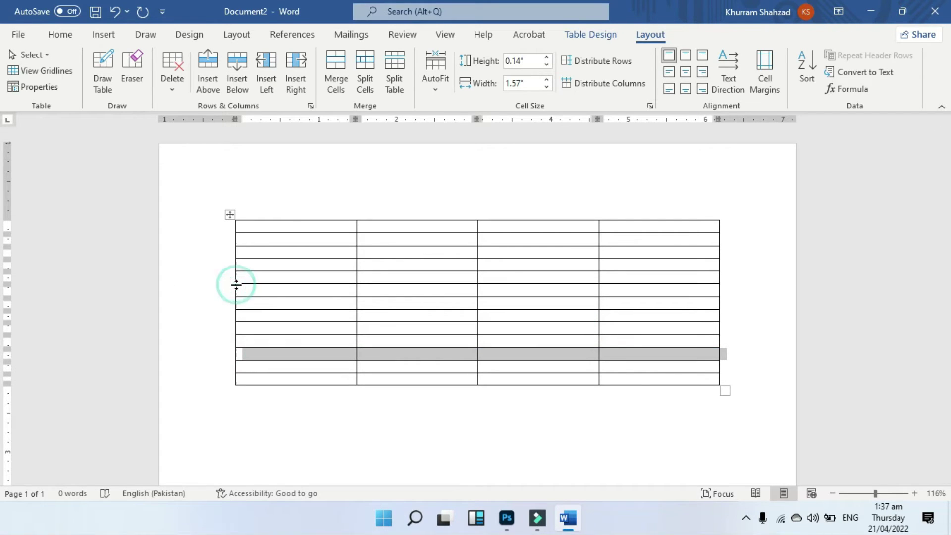
left_click(244, 289)
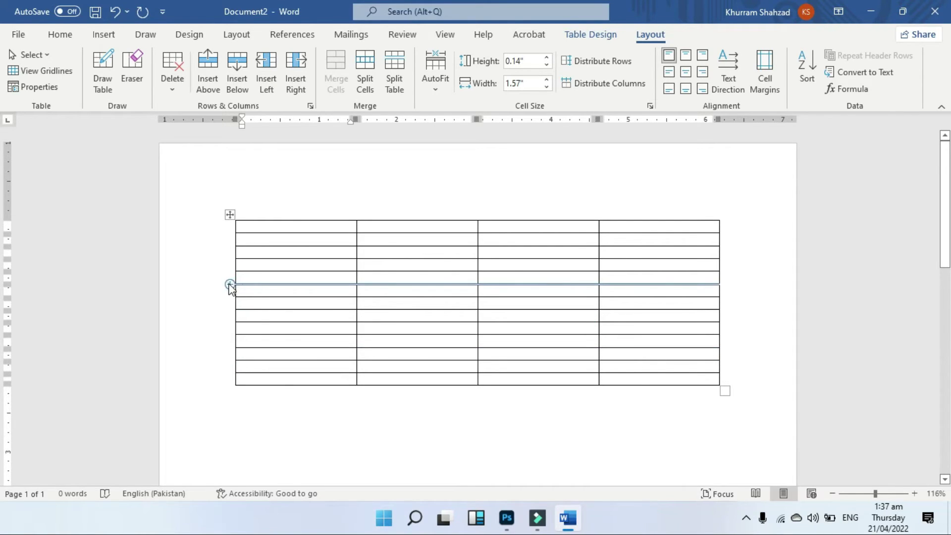
left_click(230, 285)
Step: Insert two new columns after column two, giving six narrower columns
left_click(371, 306)
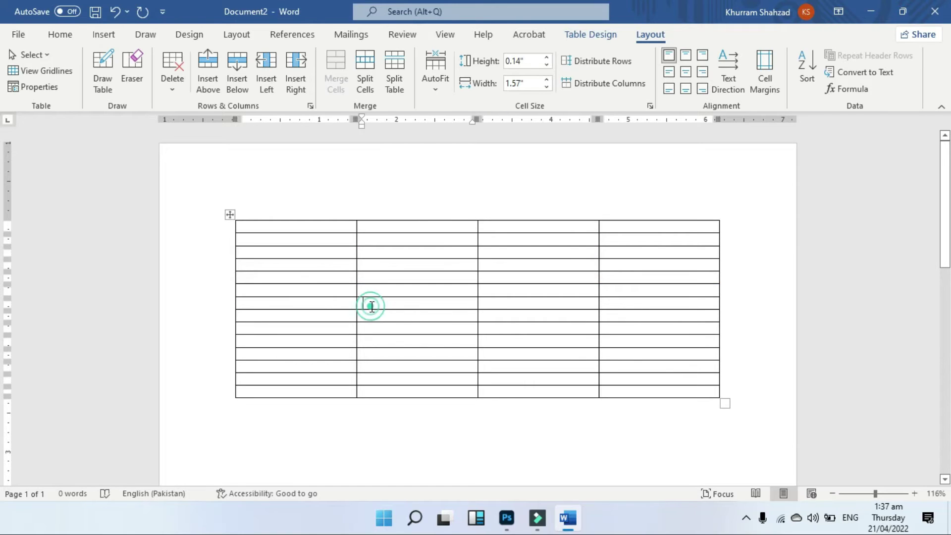
mouse_move(478, 218)
left_click(478, 215)
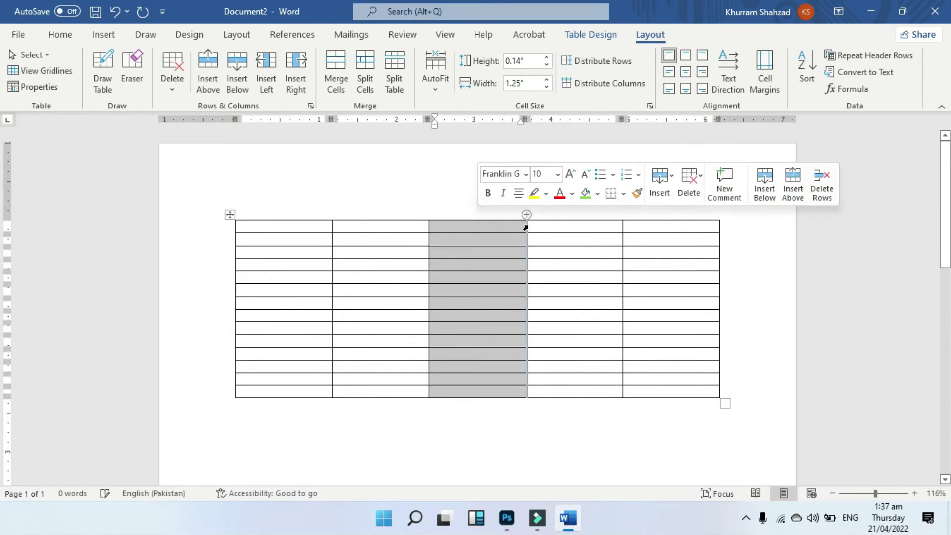
left_click(526, 215)
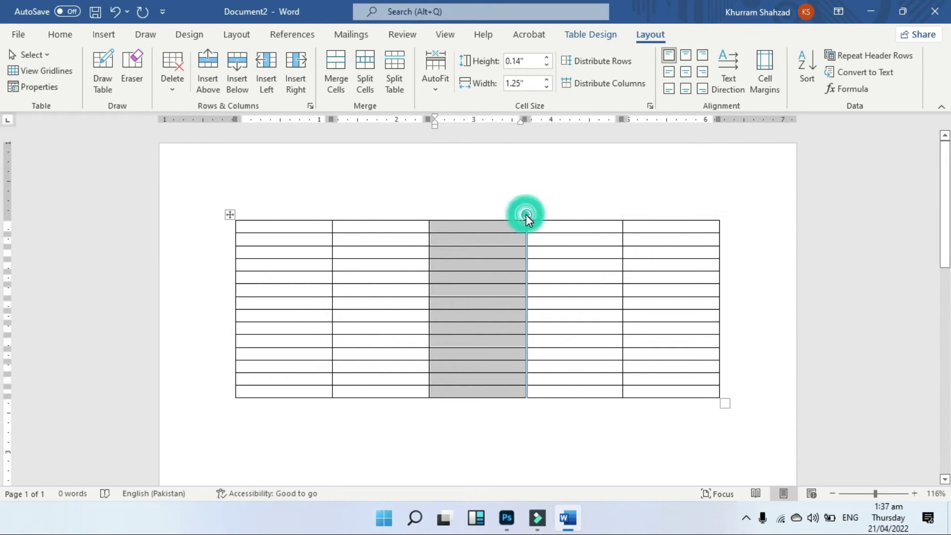
left_click(449, 255)
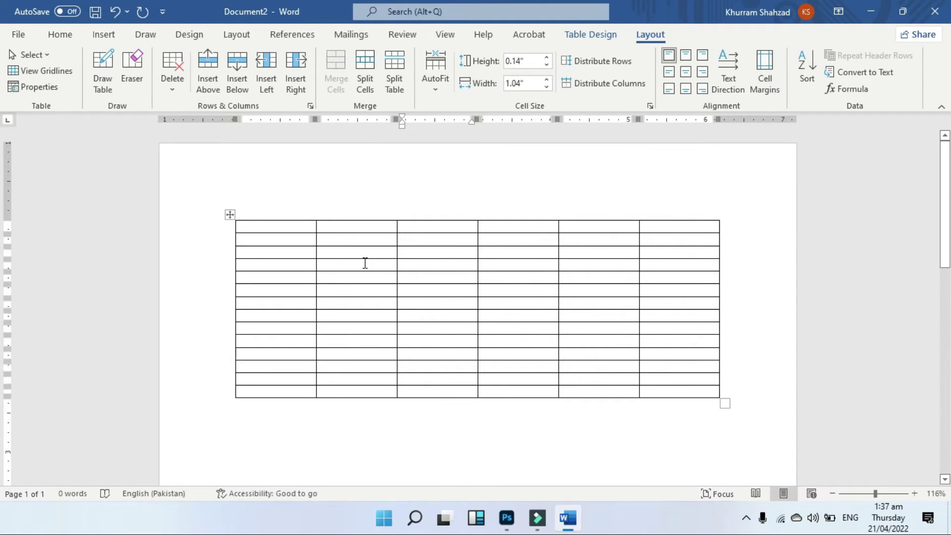
Step: Select the table's top three rows and combine them with Merge Cells into one full-width cell
left_click_drag(365, 263, 611, 274)
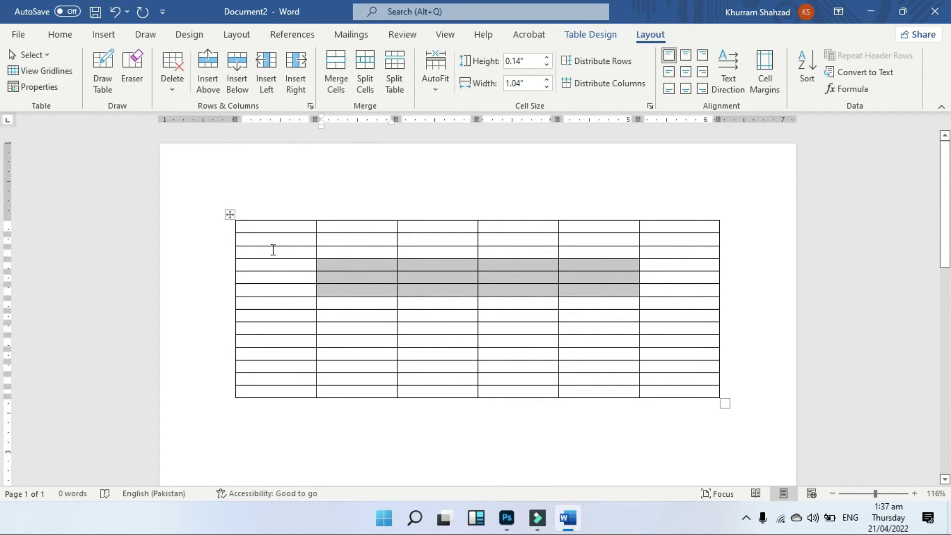
mouse_move(278, 225)
left_mouse_down()
mouse_move(633, 240)
mouse_move(655, 258)
left_mouse_up()
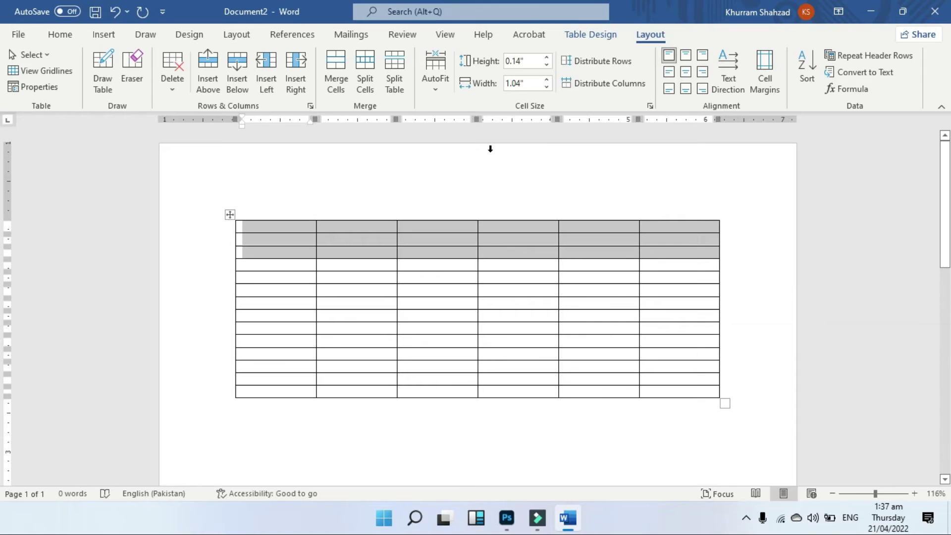
left_click(348, 75)
left_click(415, 244)
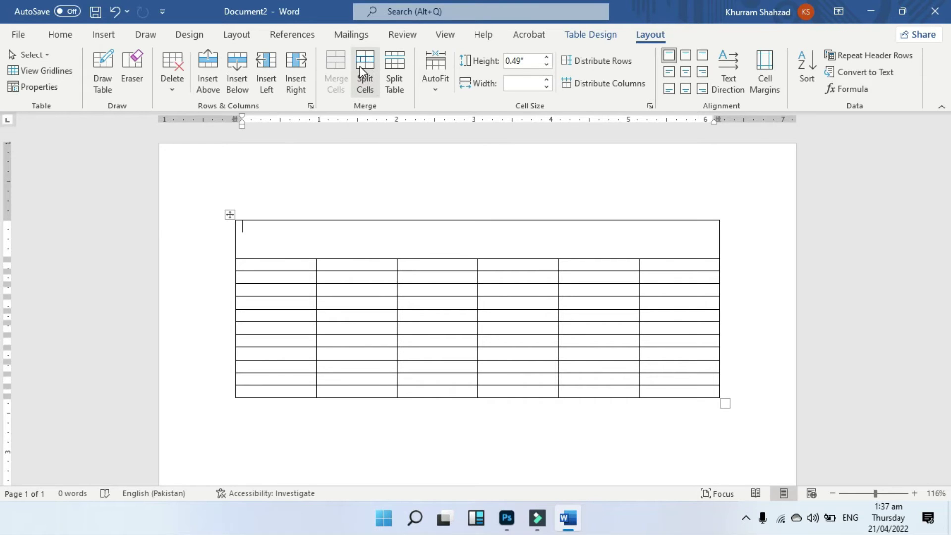
Step: Open Split Cells and cancel without changes, then check the first four cells of row 2
left_click(372, 82)
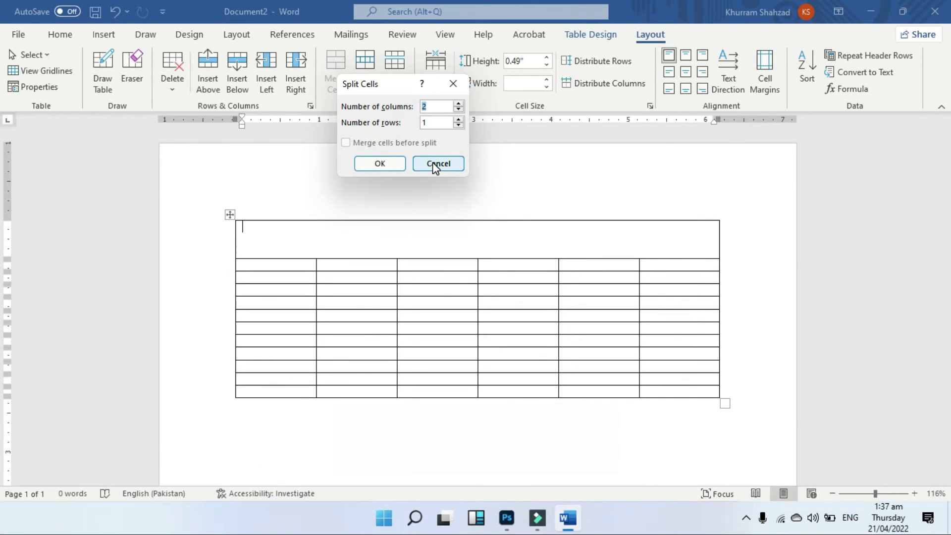
left_click(432, 162)
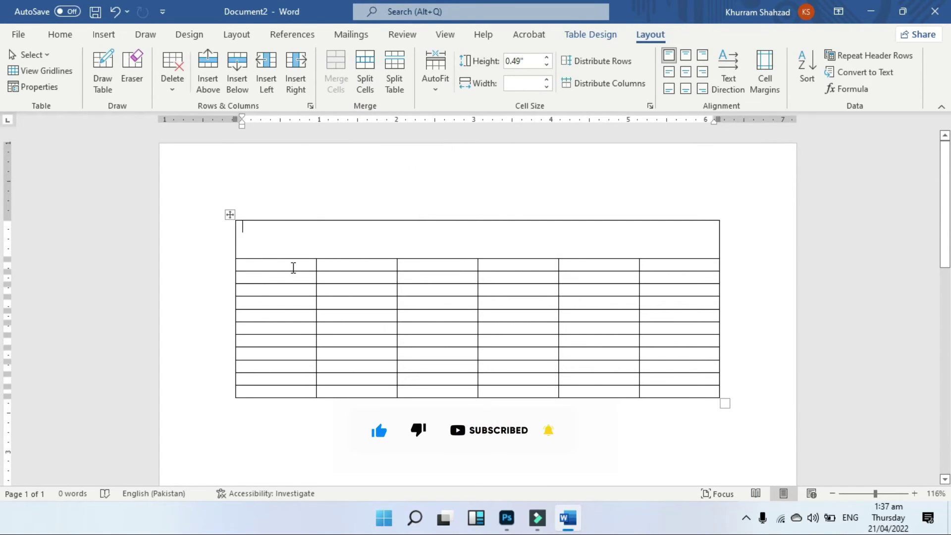
left_click(292, 265)
left_click(344, 266)
left_click(427, 266)
left_click(499, 265)
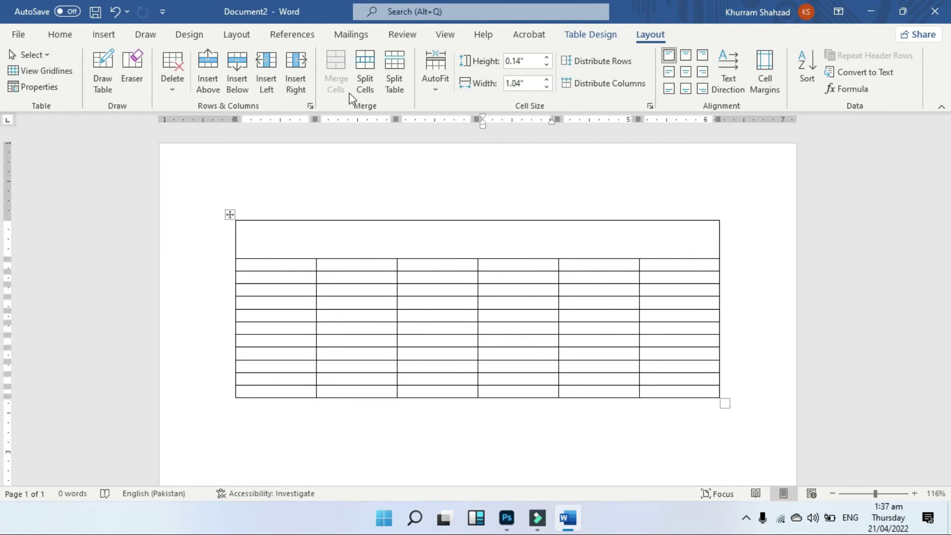
Step: Split the merged top row into 6 columns and 2 rows
left_click(306, 236)
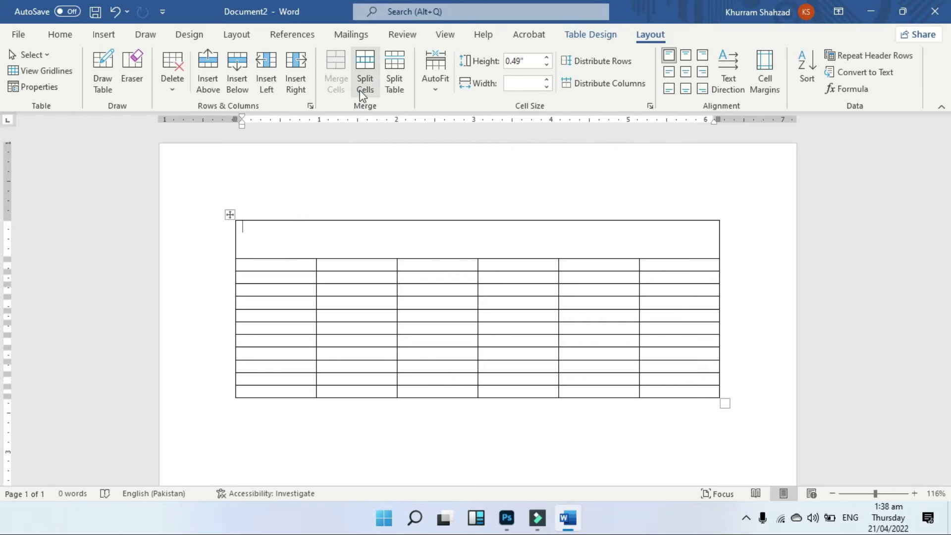
left_click(365, 75)
left_click(457, 106)
left_click(457, 106)
left_click(457, 105)
left_click(457, 106)
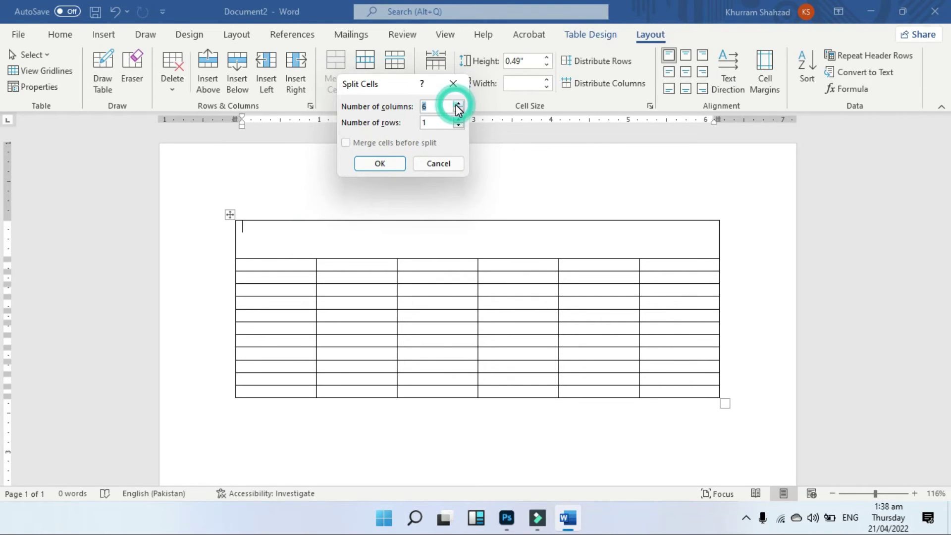
left_click(458, 120)
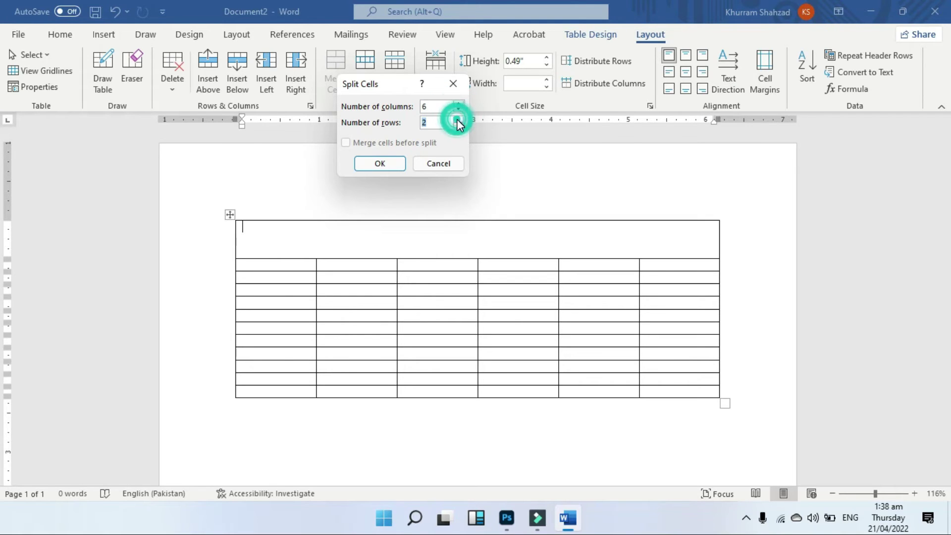
left_click(389, 165)
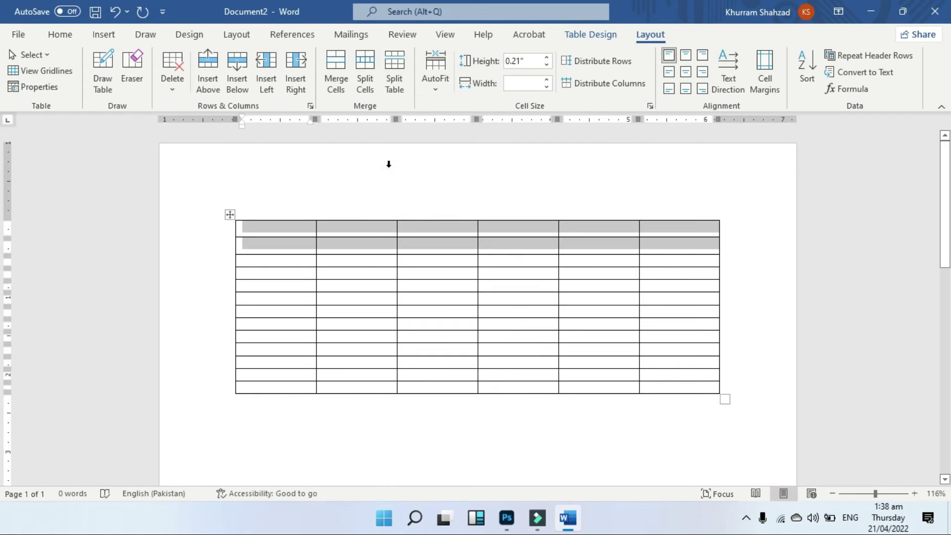
left_click(388, 164)
left_click(690, 350)
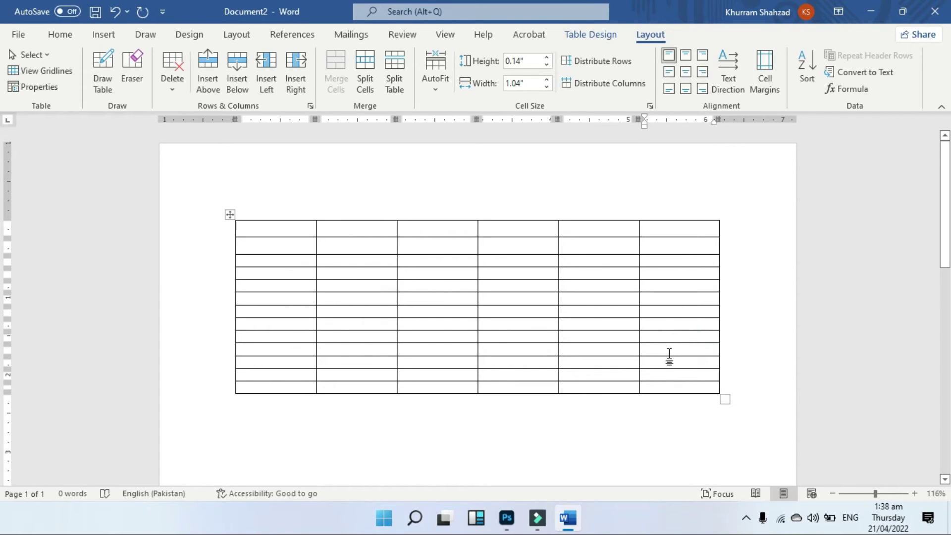
Step: Use Split Cells with 3 columns and 2 rows on the selected lower cell in the last column
left_click(365, 70)
left_click(459, 103)
left_click(459, 120)
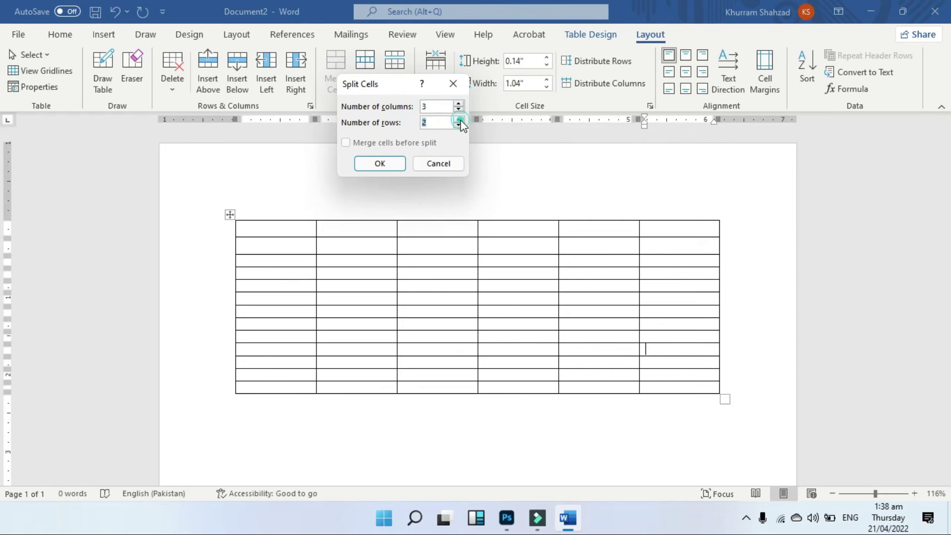
left_click(384, 162)
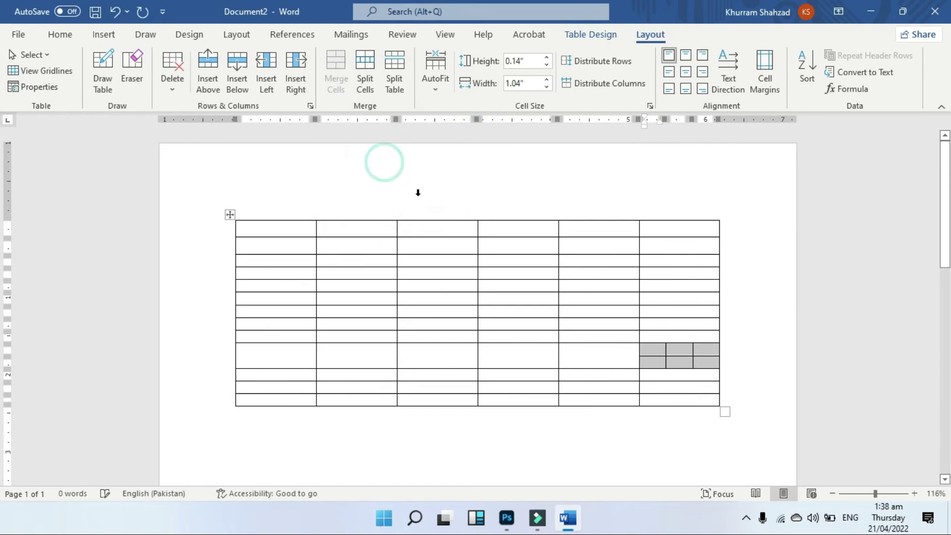
left_click(686, 362)
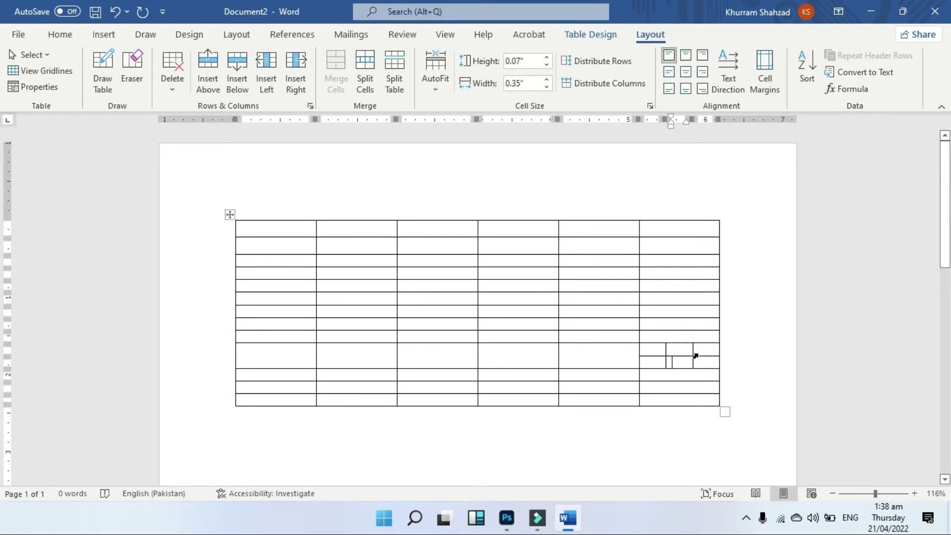
scroll(695, 356, "down", 1)
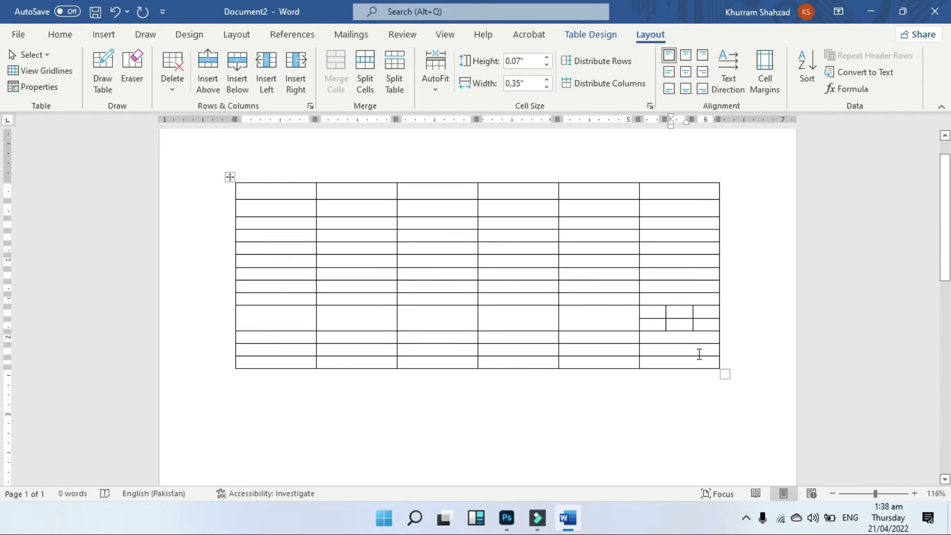
Step: Break the table in two at the chosen first-column row with Split Table
left_click(268, 273)
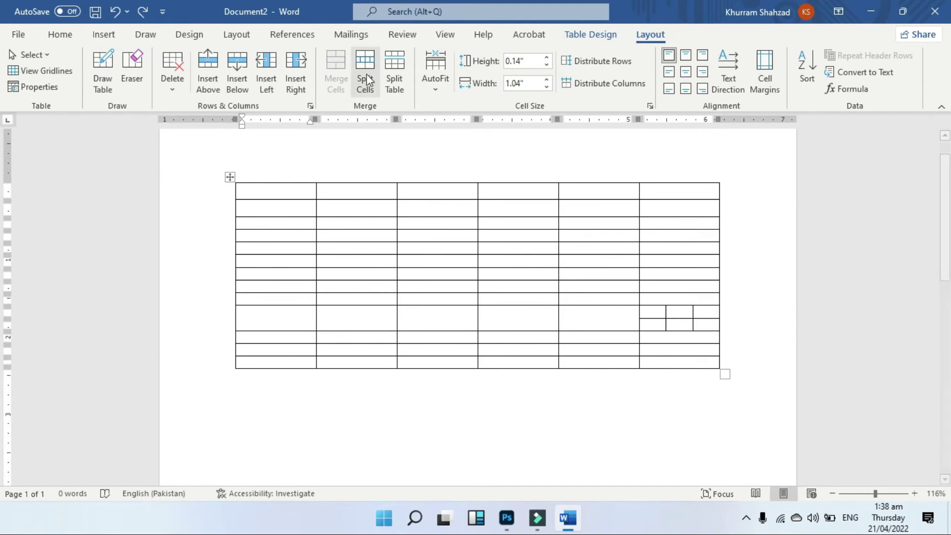
left_click(257, 276)
left_click(398, 68)
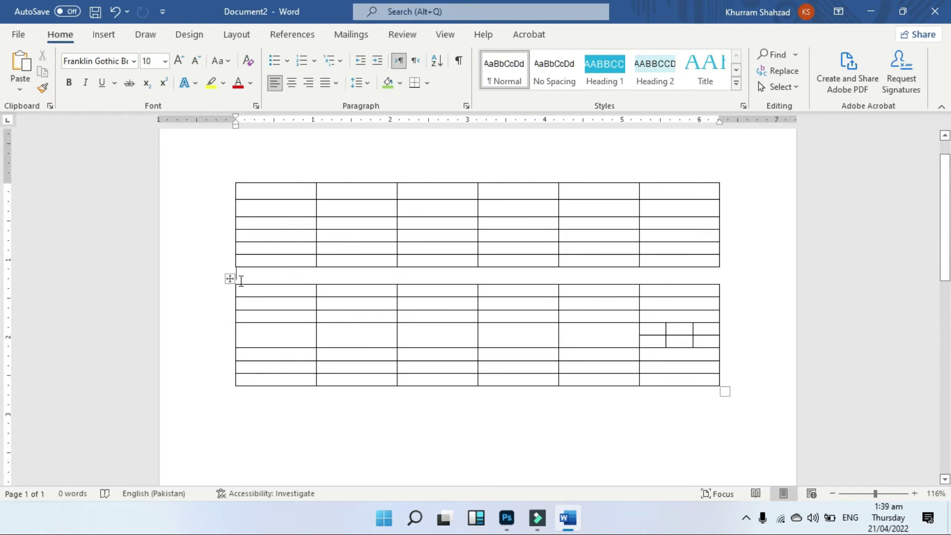
Step: Drag the lower table's move handle up onto the upper table to rejoin them
left_click(225, 275)
left_click(226, 268)
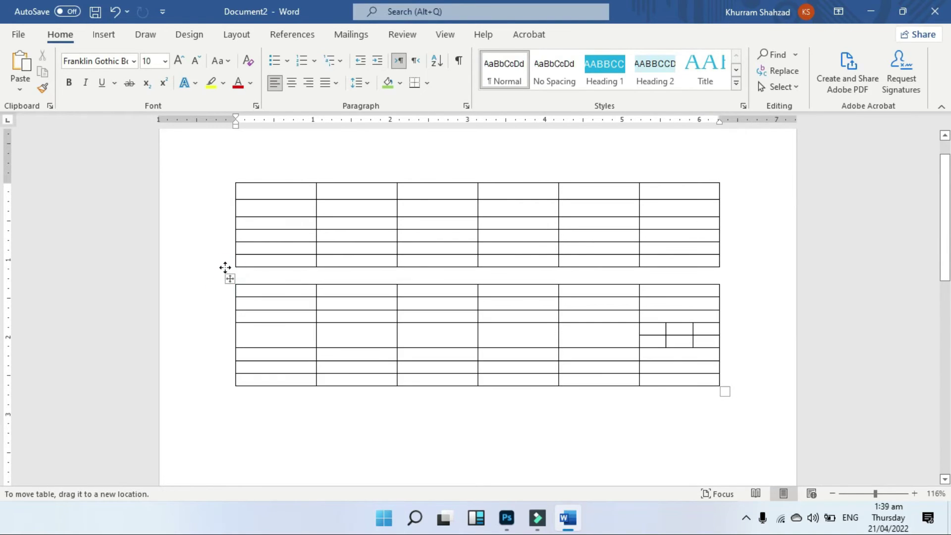
left_click_drag(232, 261, 226, 259)
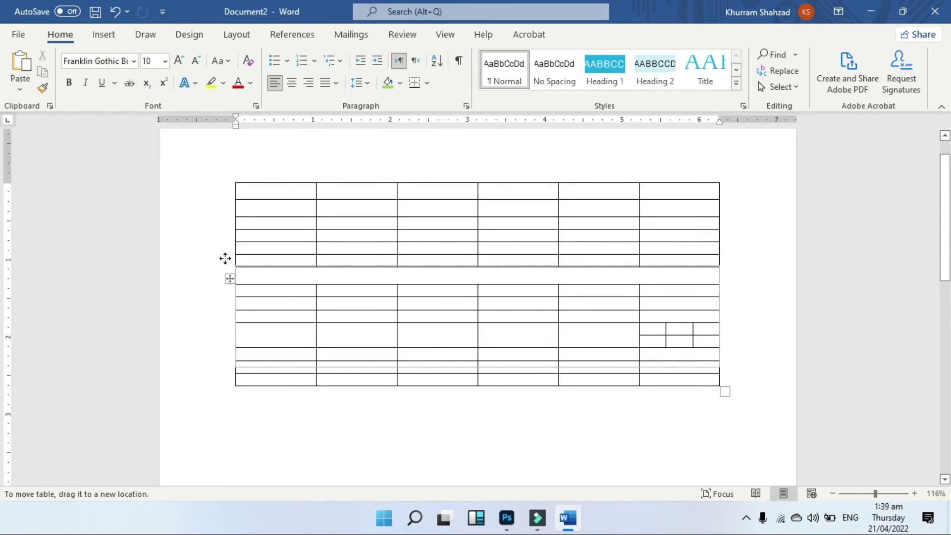
left_click_drag(226, 260, 223, 260)
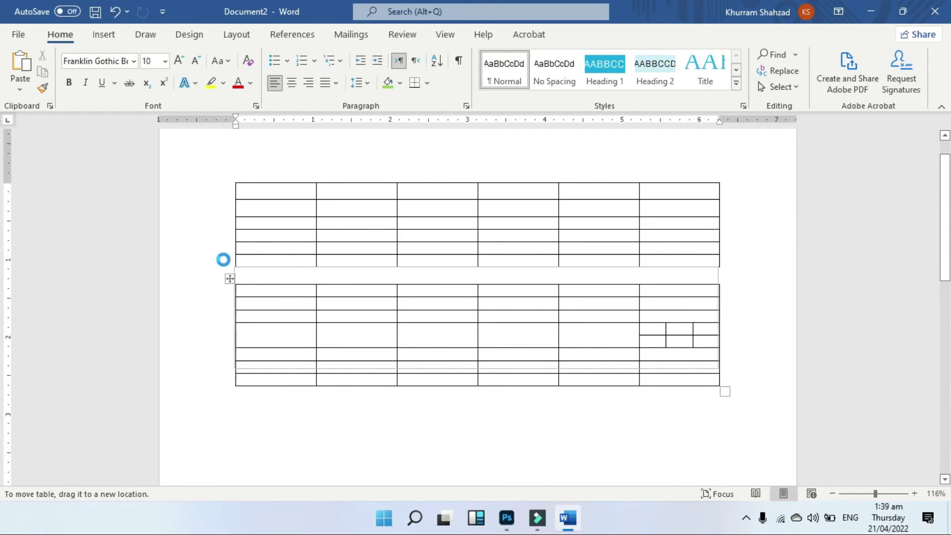
Step: Try AutoFit Contents and Fixed Column Width, undoing each to keep six even 1.04" columns
left_click(434, 90)
left_click(457, 250)
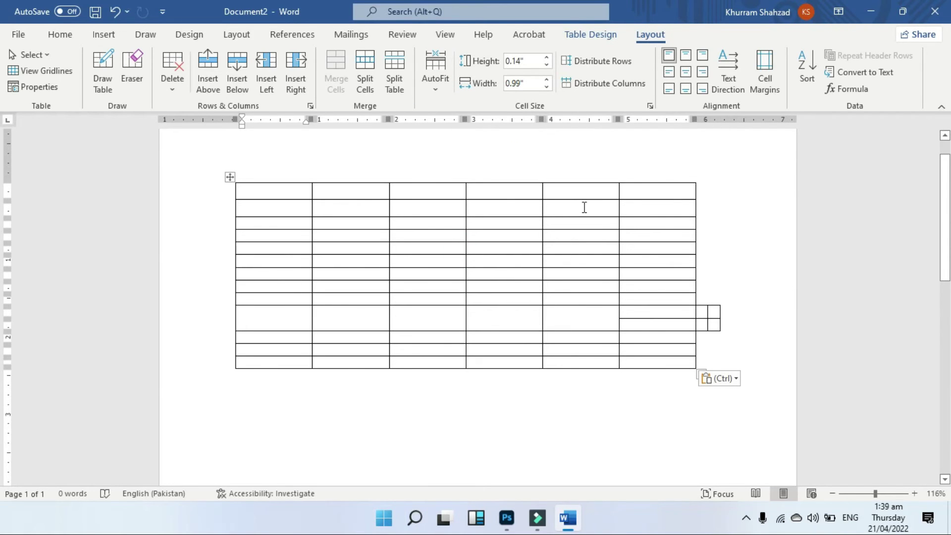
left_click(441, 94)
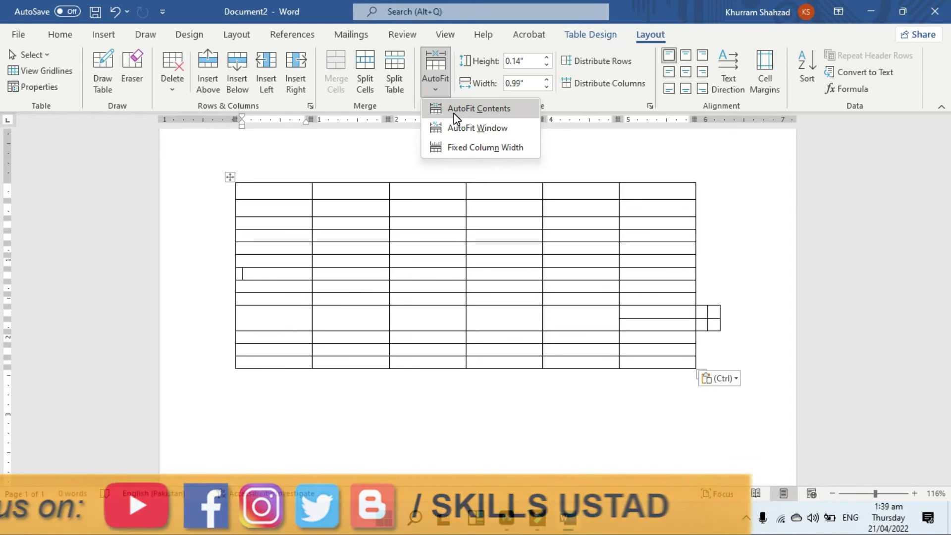
left_click(457, 119)
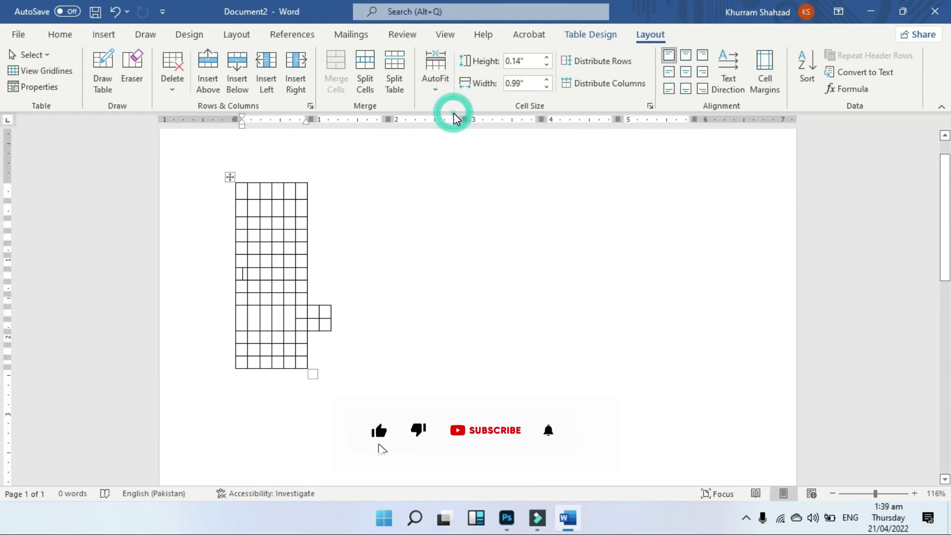
key("ctrl+z")
left_click(435, 74)
left_click(470, 147)
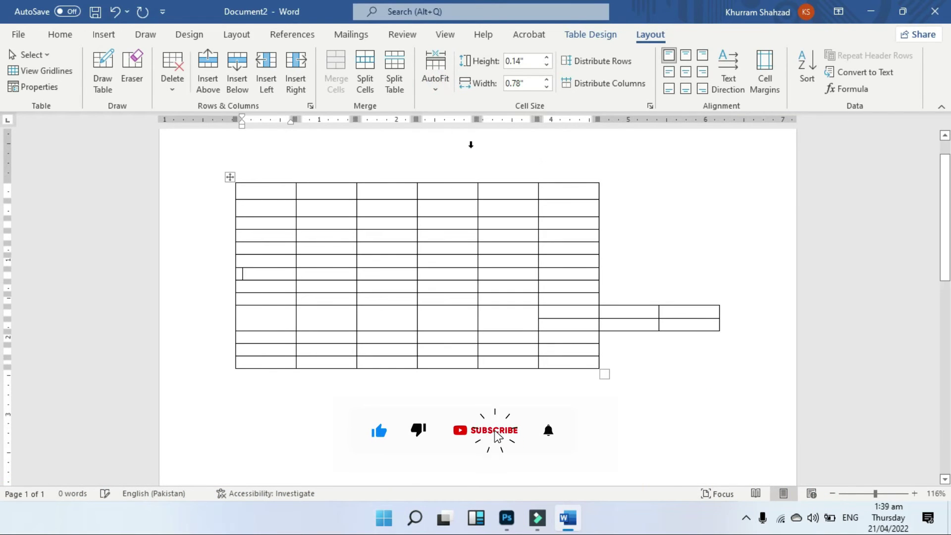
key("ctrl+z")
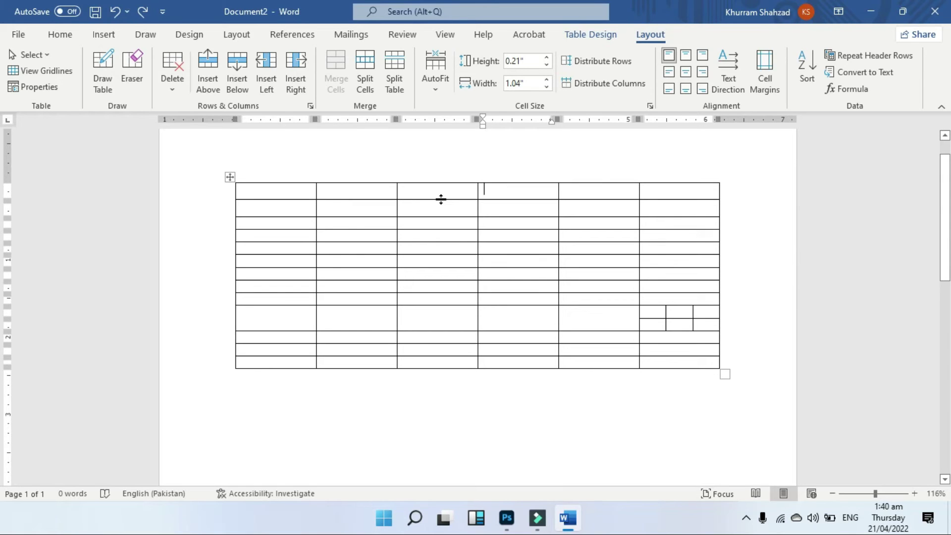
Step: Drag the first row's bottom border down and back to leave it slightly taller, 0.24"
left_click(441, 199)
left_click_drag(441, 199, 443, 230)
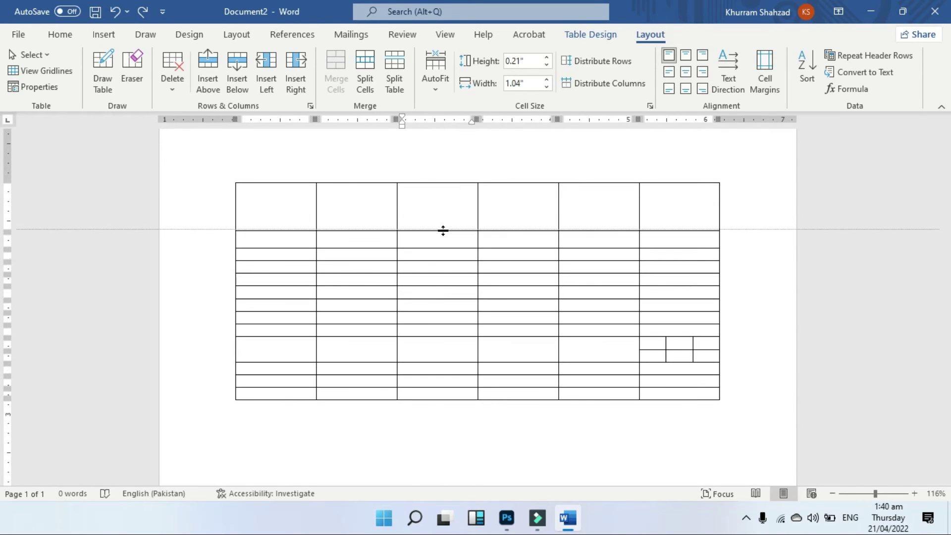
left_click_drag(443, 229, 444, 202)
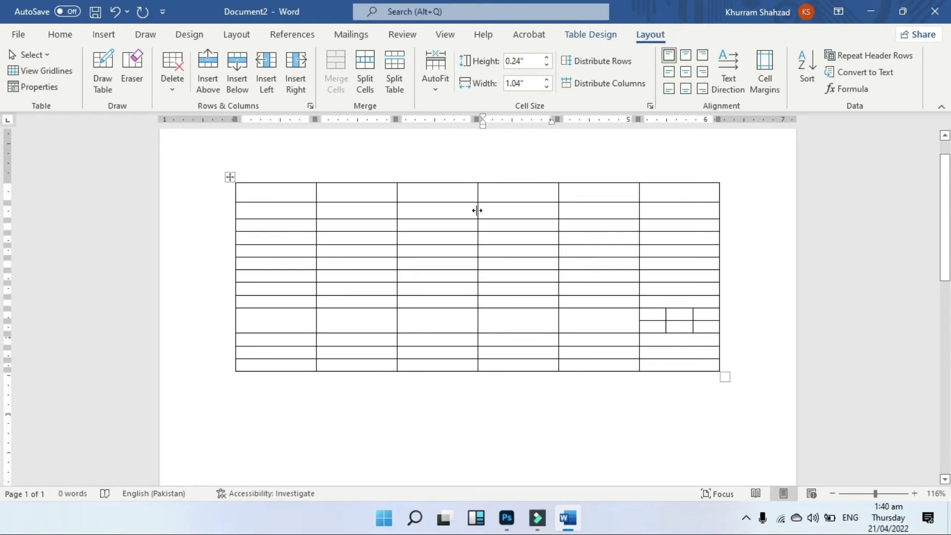
Step: Drag the border between columns three and four left, widening column four to 1.37"
mouse_move(477, 210)
left_mouse_down()
mouse_move(515, 212)
mouse_move(453, 213)
left_mouse_up()
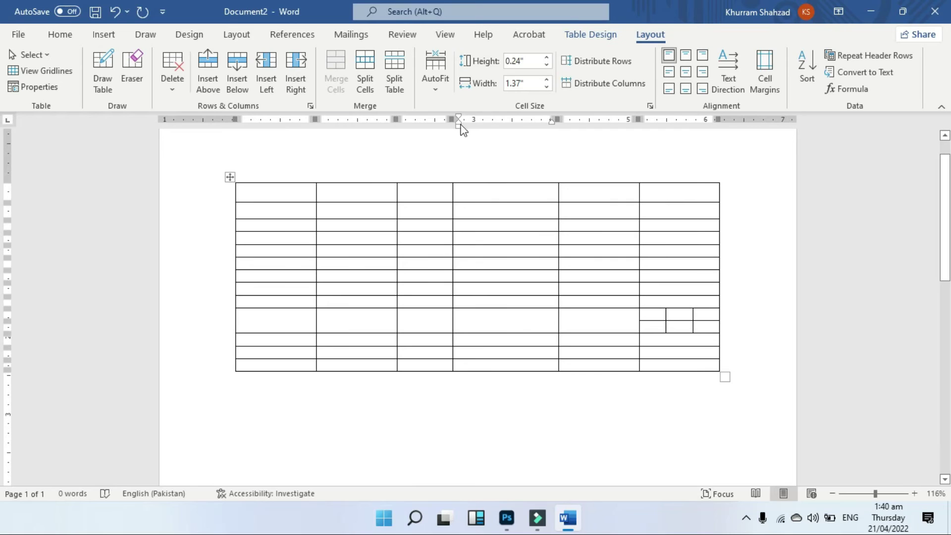
left_click(470, 225)
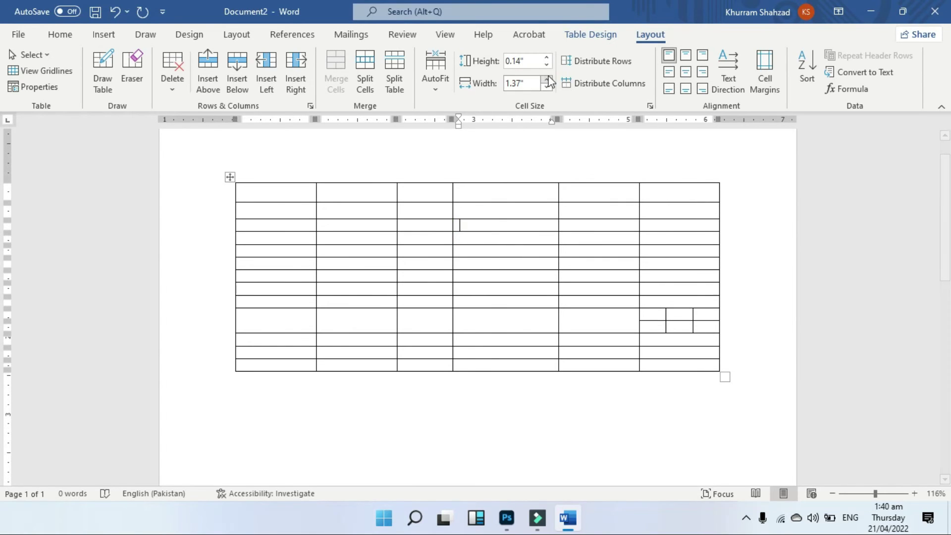
left_click(547, 57)
left_click(547, 58)
left_click(547, 58)
left_click(548, 58)
left_click(547, 57)
left_click(547, 57)
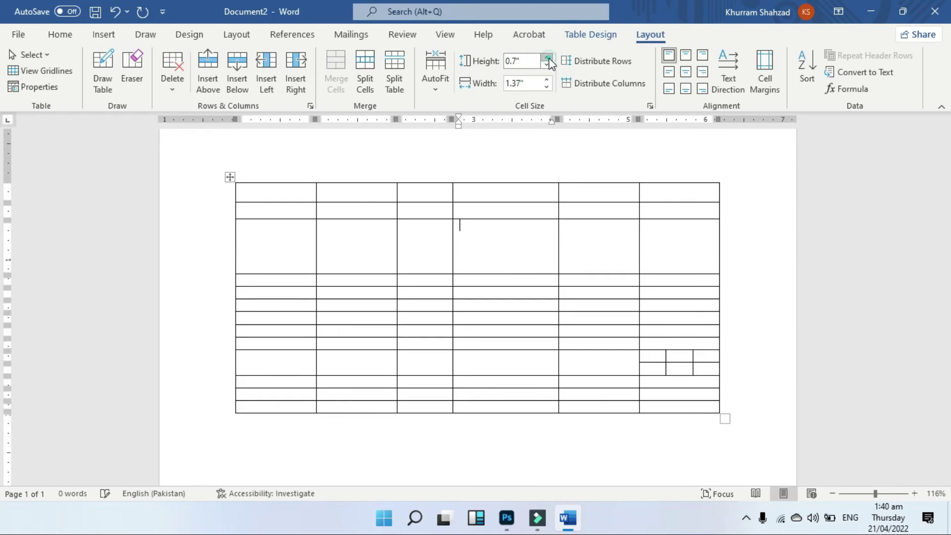
left_click(548, 57)
left_click(547, 58)
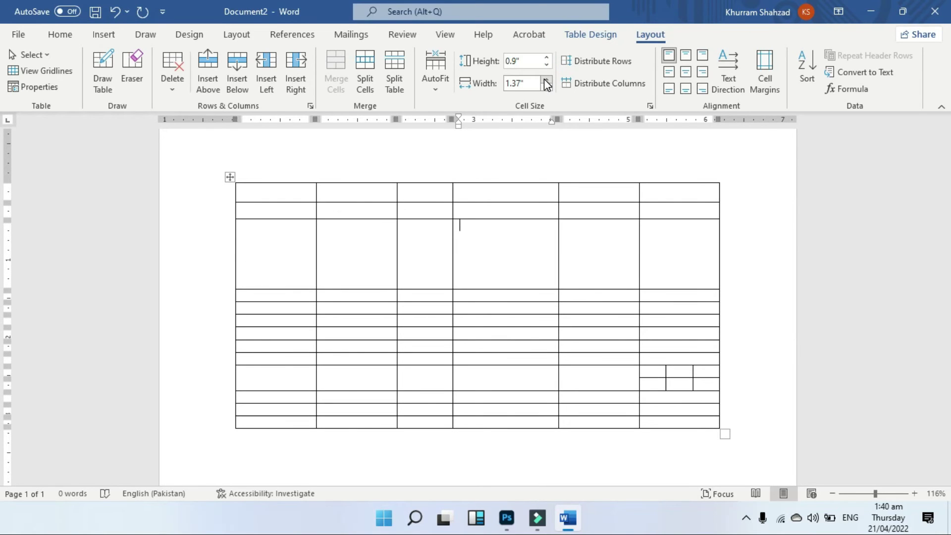
left_click(546, 81)
left_click(546, 80)
left_click(546, 80)
left_click(546, 81)
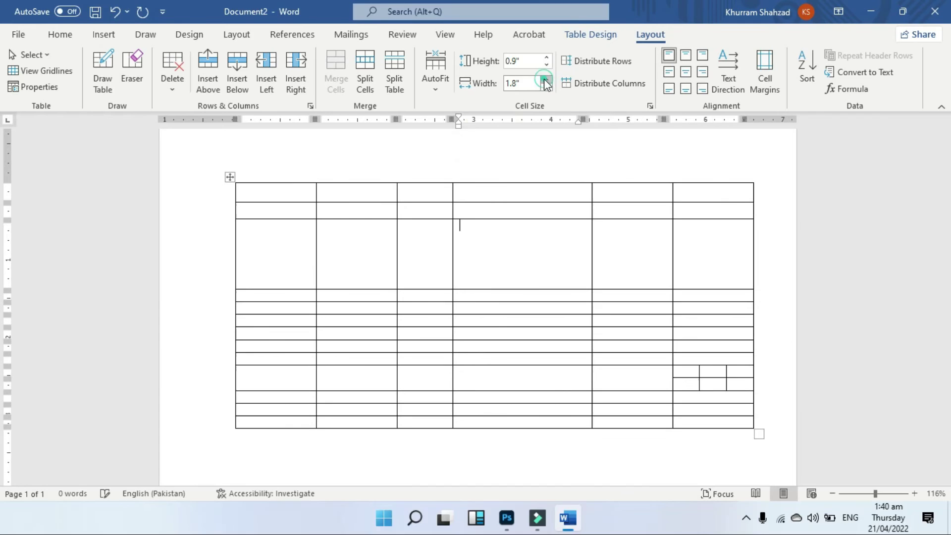
left_click(546, 80)
left_click(547, 80)
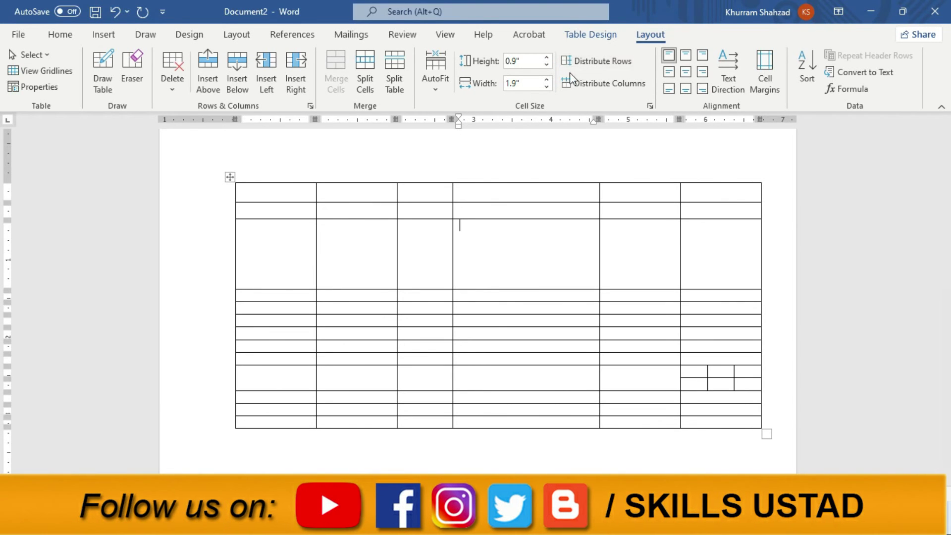
left_click(584, 70)
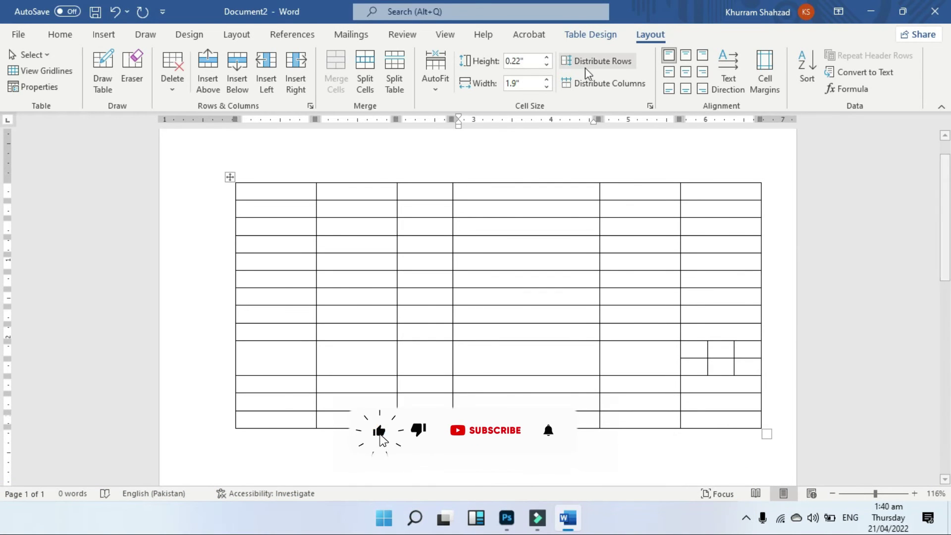
left_click(589, 86)
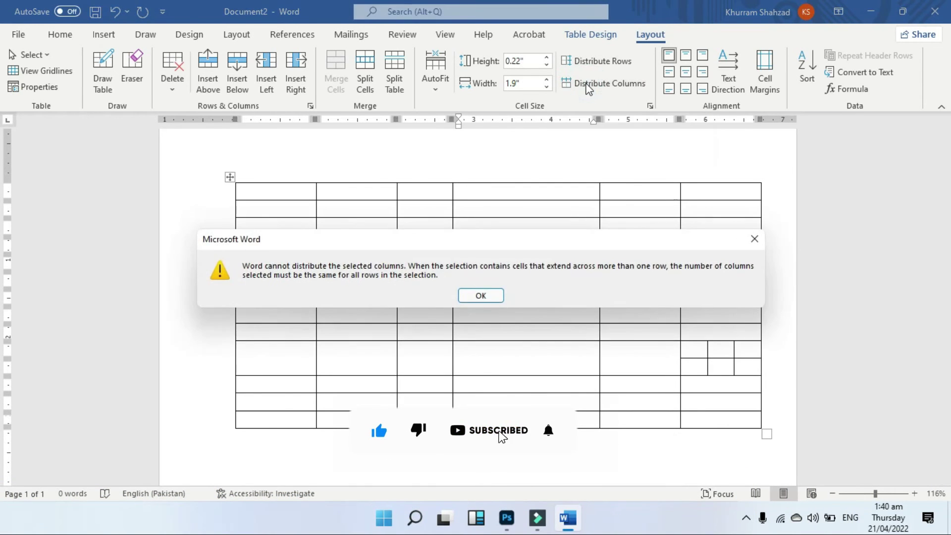
left_click(486, 295)
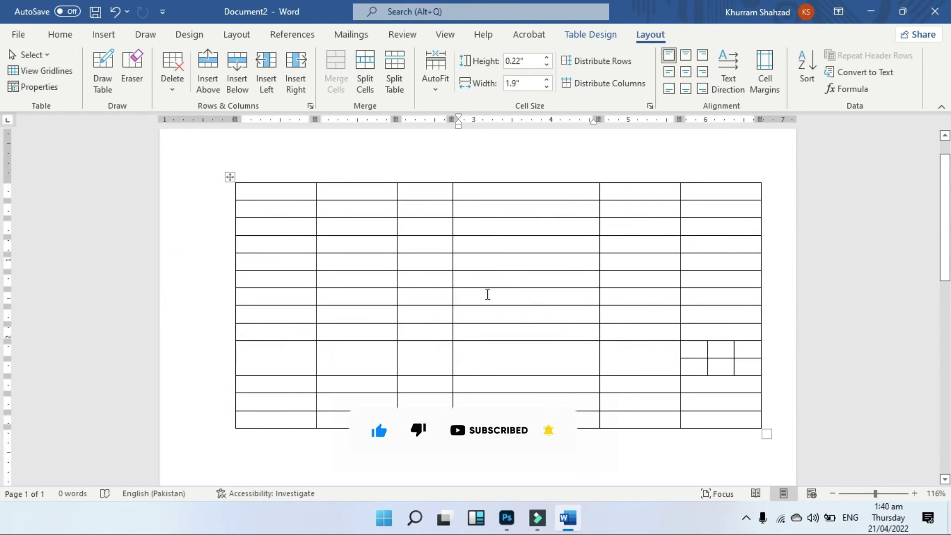
left_click(495, 193)
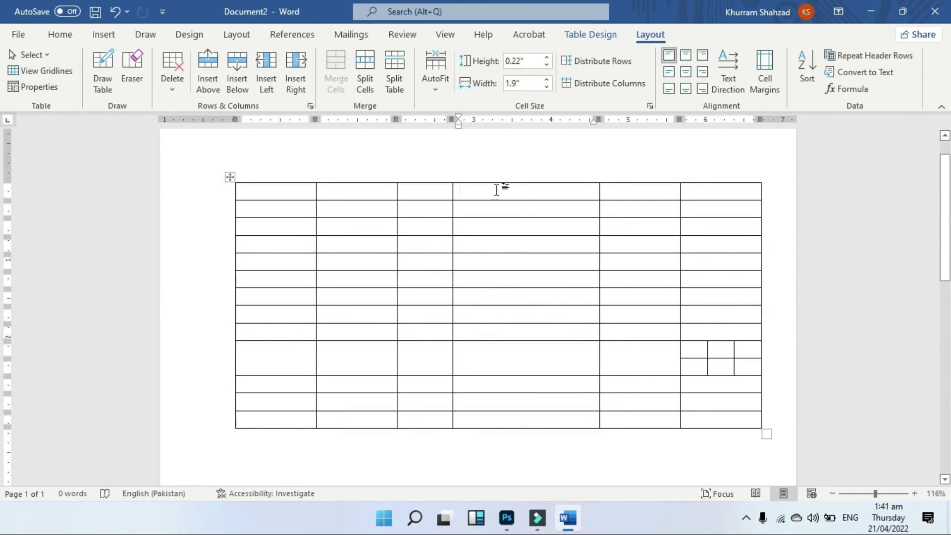
Step: Type NAME in the fourth column's top cell, heighten the row to 0.79", and settle on Align Center
type("NAME")
left_click_drag(510, 201, 516, 236)
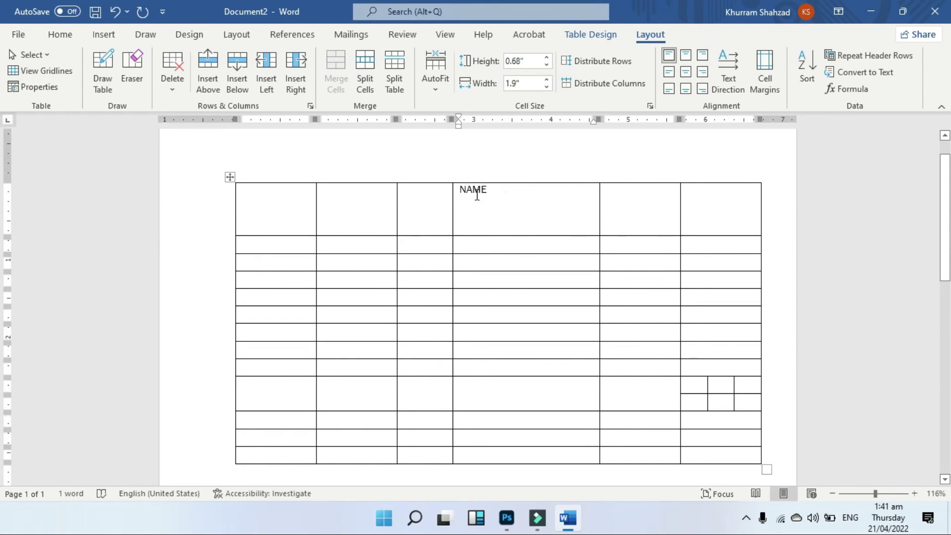
left_click(685, 55)
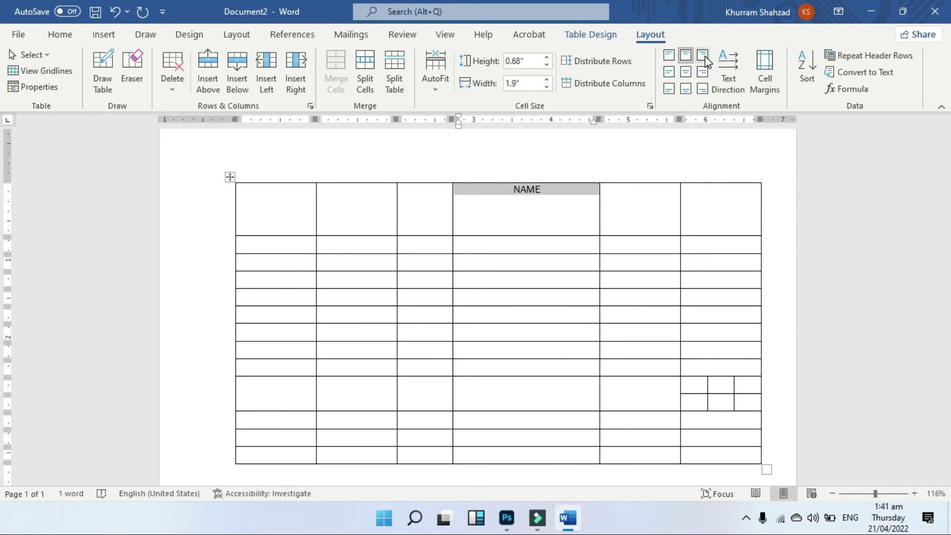
left_click(703, 55)
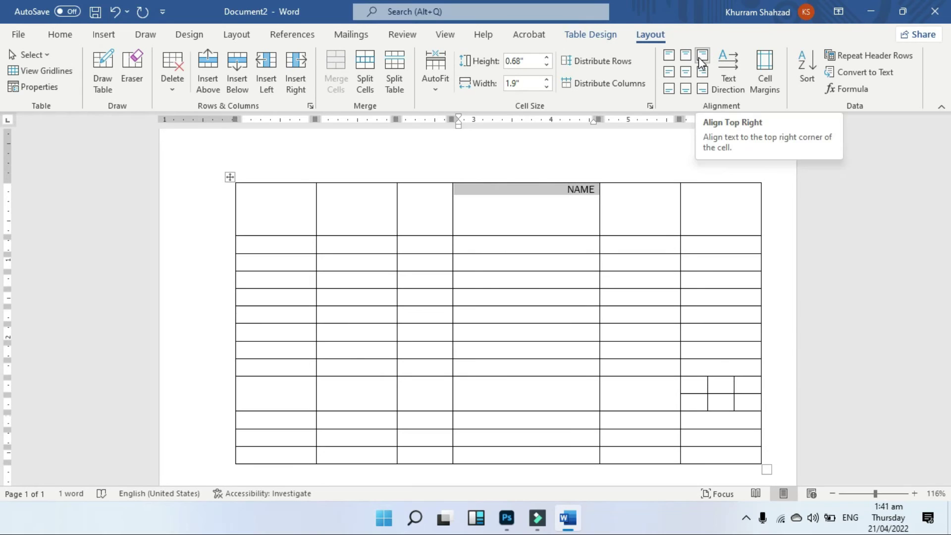
left_click(672, 72)
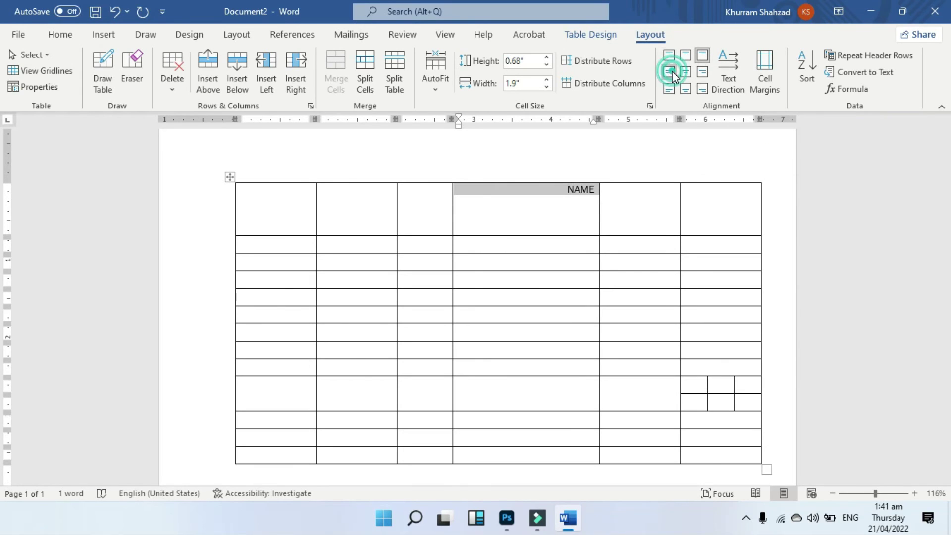
left_click(685, 72)
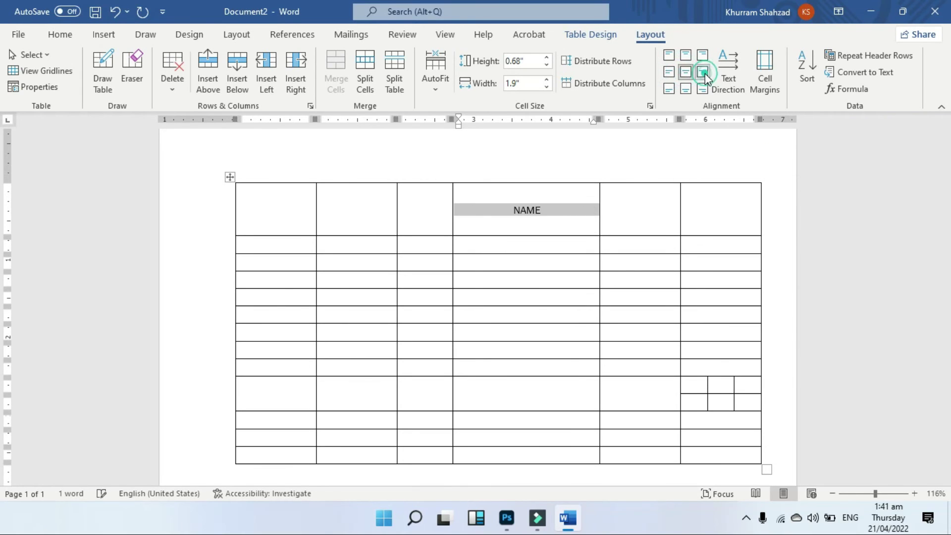
left_click(702, 72)
left_click(703, 89)
left_click(685, 89)
left_click(670, 91)
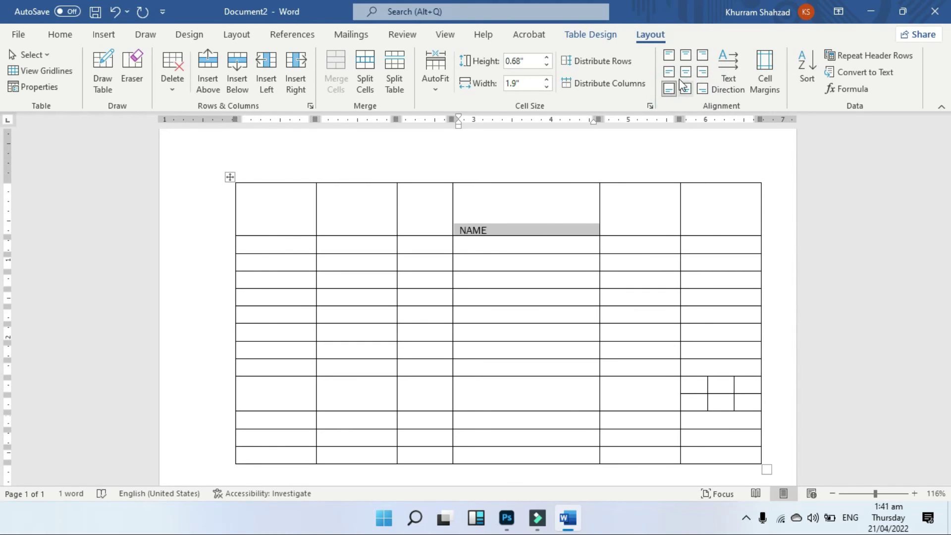
left_click(685, 72)
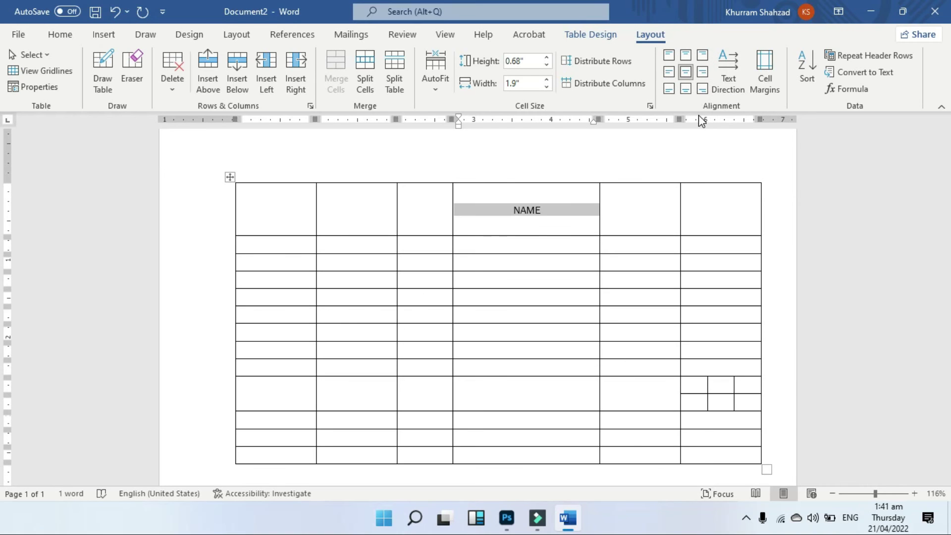
Step: Rotate the NAME text to vertical and then return it to horizontal
left_click(723, 87)
left_click(723, 87)
left_click(725, 90)
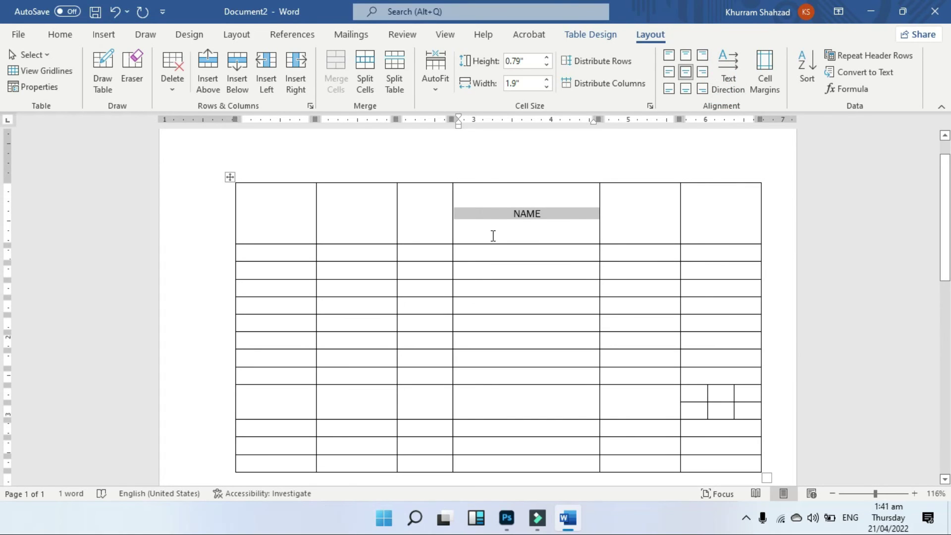
Step: In Cell Margins, set Top and Bottom to 0.01" and Left and Right to 0.09", then apply
left_click(760, 91)
left_click(471, 201)
left_click(472, 217)
left_click(560, 201)
left_click(559, 217)
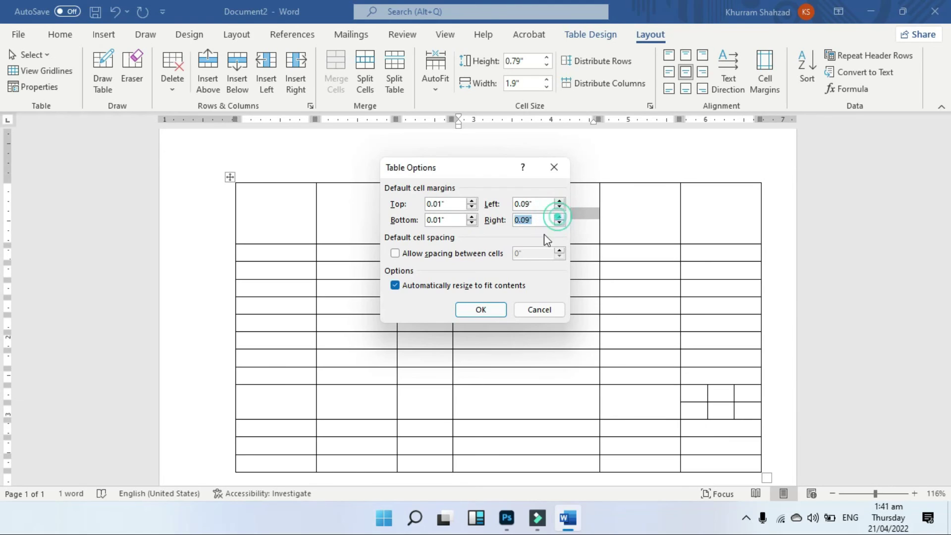
left_click(484, 313)
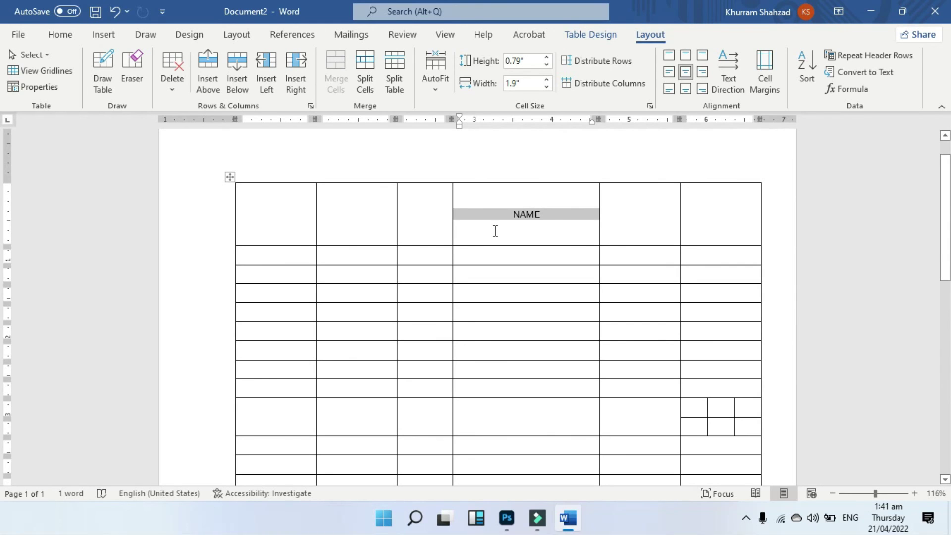
Step: Undo the last change and enter 'a' in the first, second, fifth and sixth top-row cells
key("ctrl+z")
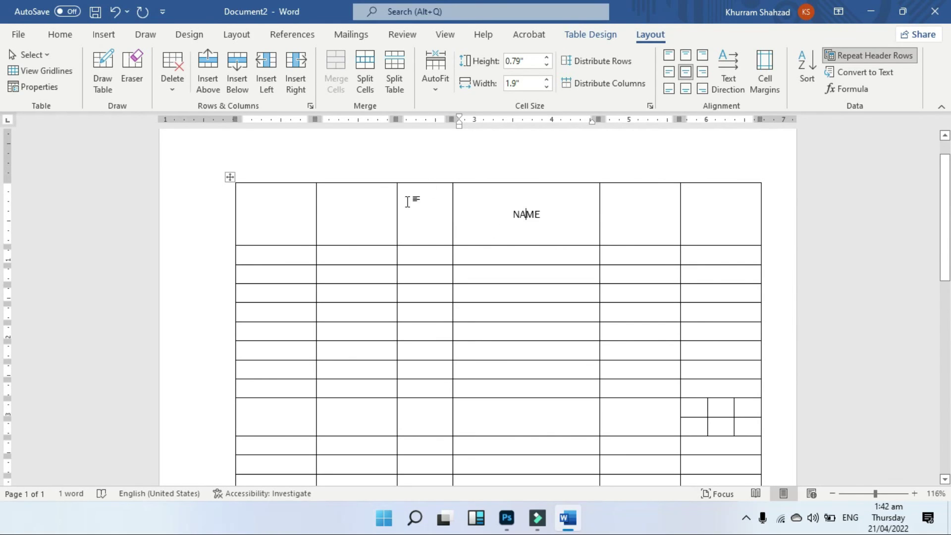
left_click(306, 222)
type("a")
left_click(361, 217)
type("a")
left_click(443, 219)
left_click(619, 211)
type("a")
left_click(712, 211)
type("a")
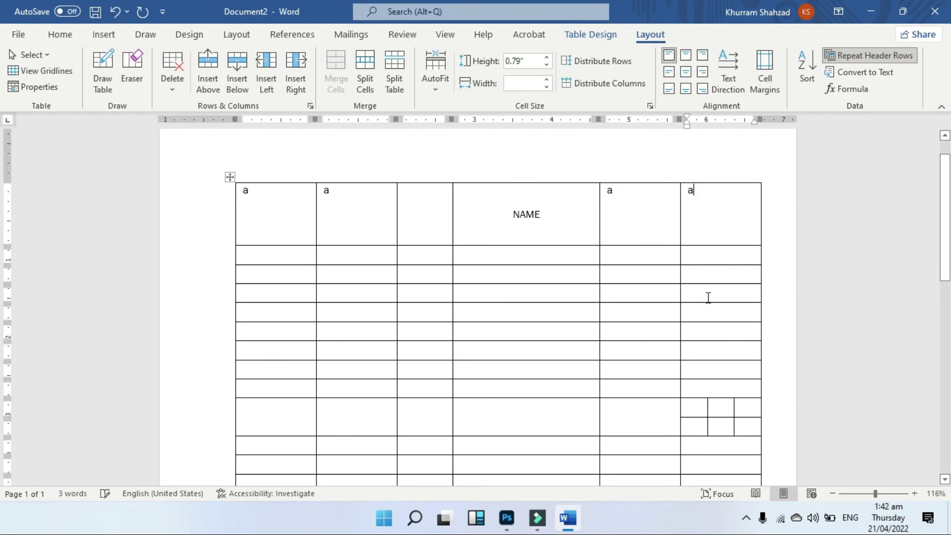
Step: Convert the whole table to tab-separated text, then undo to restore the table
left_click(230, 177)
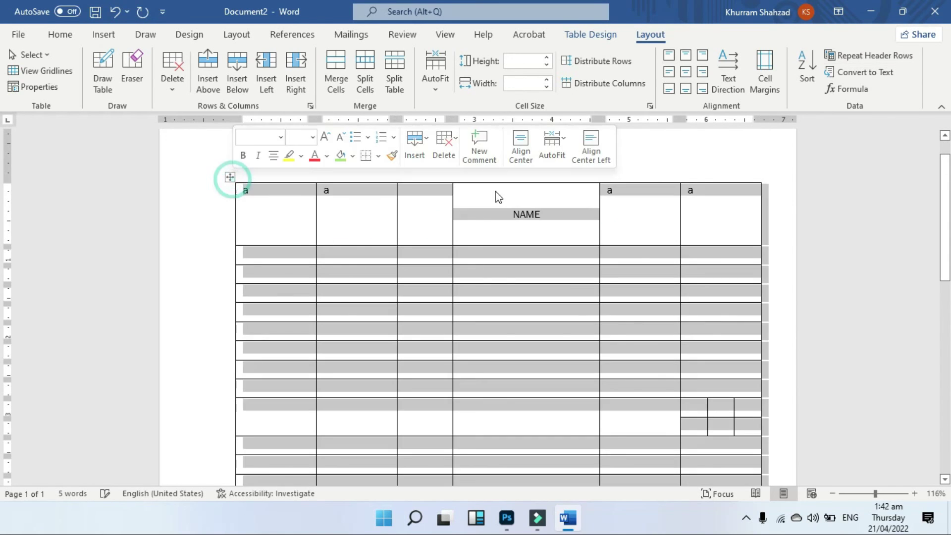
left_click(863, 74)
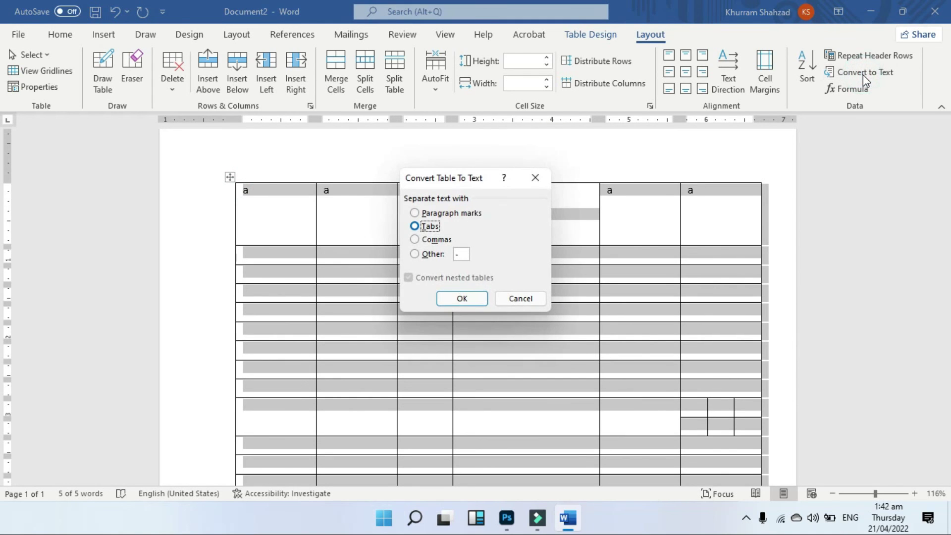
left_click(458, 299)
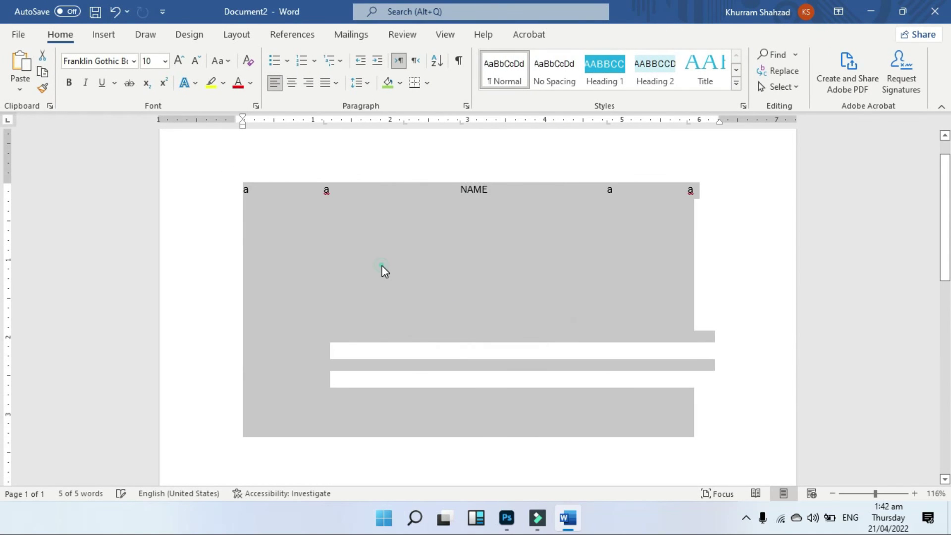
left_click(382, 269)
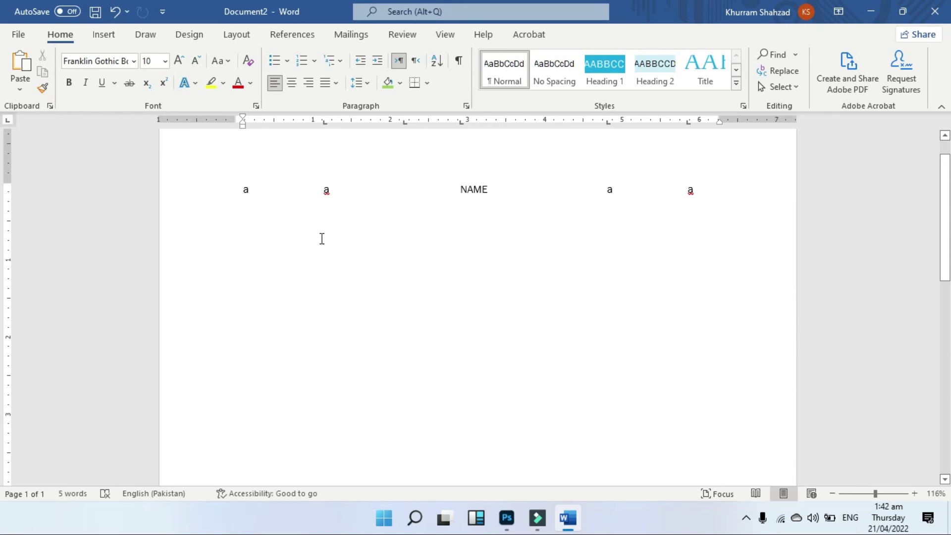
key("ctrl+z")
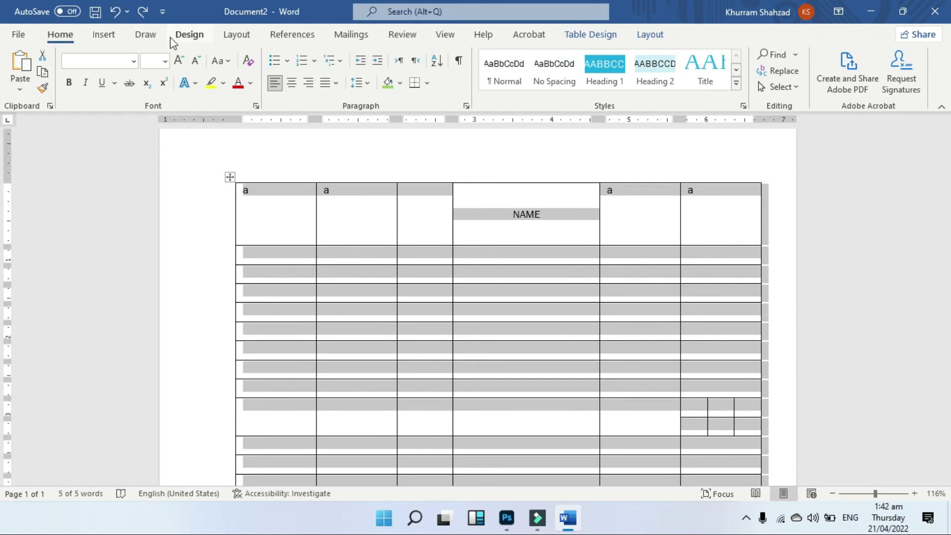
Step: Enter 10, 20, 30 and 50 in successive cells of the NAME column
left_click(648, 34)
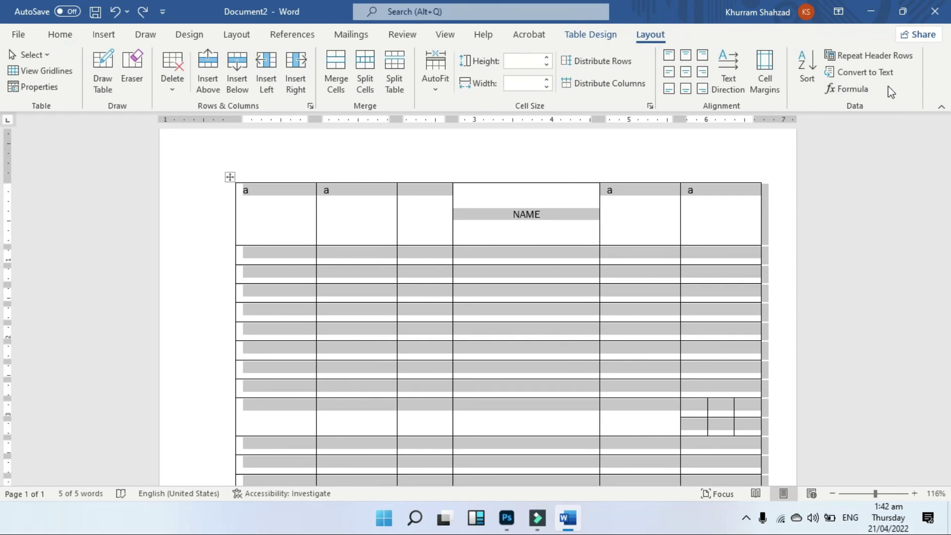
scroll(679, 301, "down", 3)
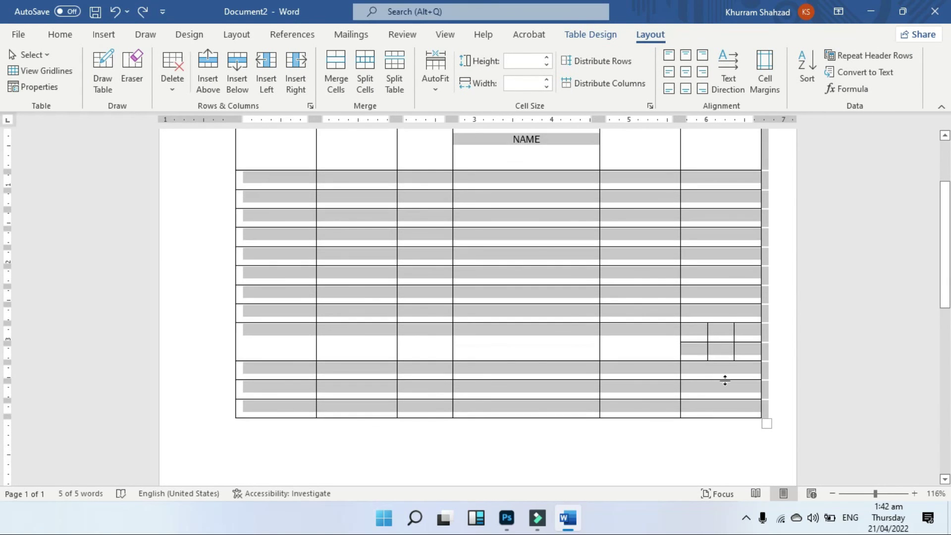
left_click(543, 317)
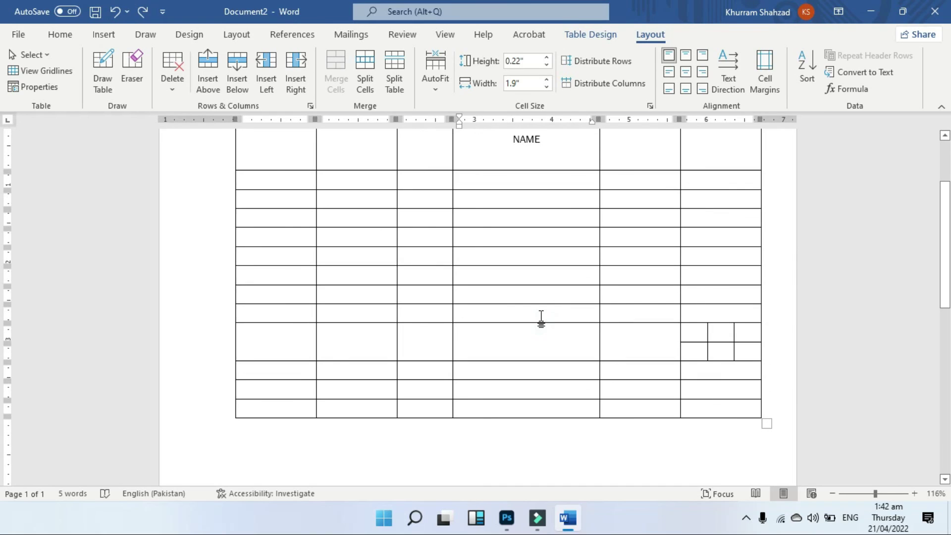
type("10")
left_click(550, 345)
type("20")
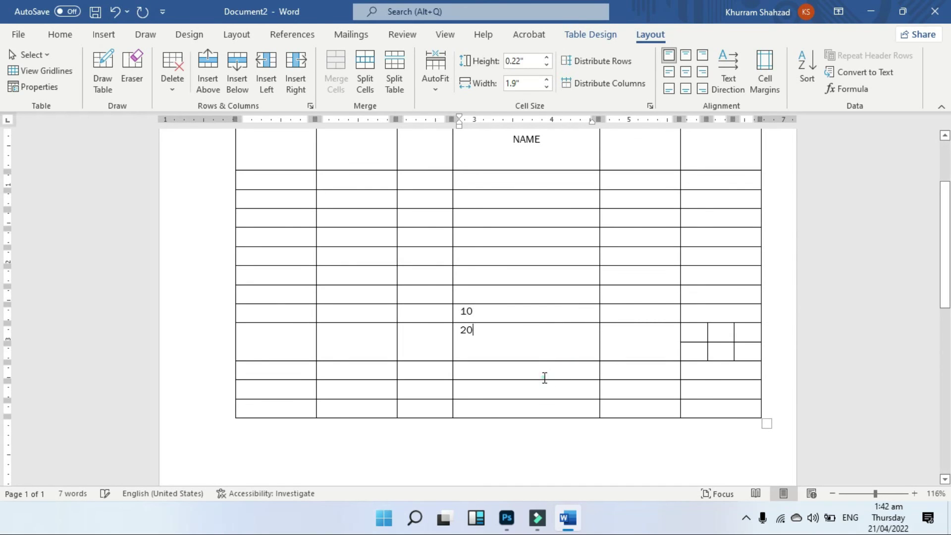
left_click(544, 377)
type("30")
left_click(542, 387)
type("50")
Step: Insert a =SUM(ABOVE) formula in the column's bottom cell, showing the total 110
left_click(541, 407)
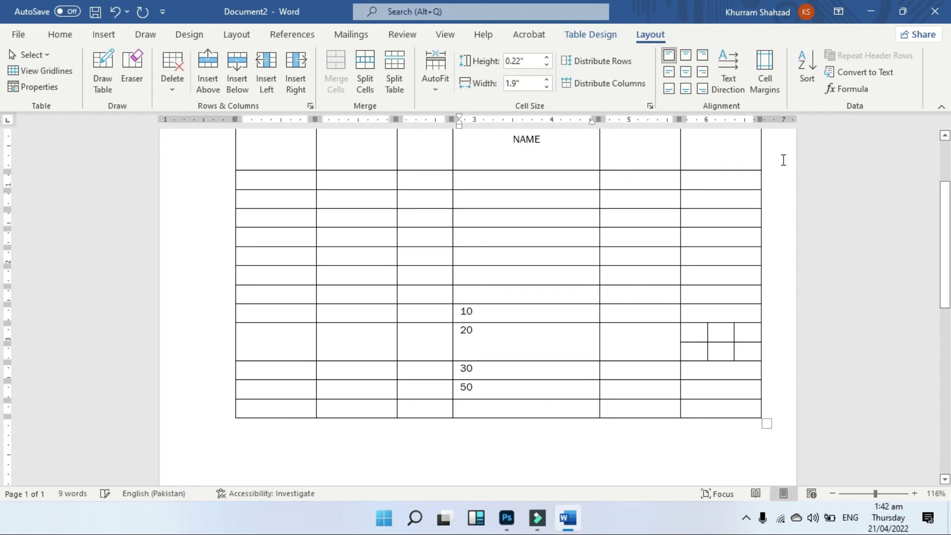
left_click(845, 99)
left_click_drag(441, 191, 747, 160)
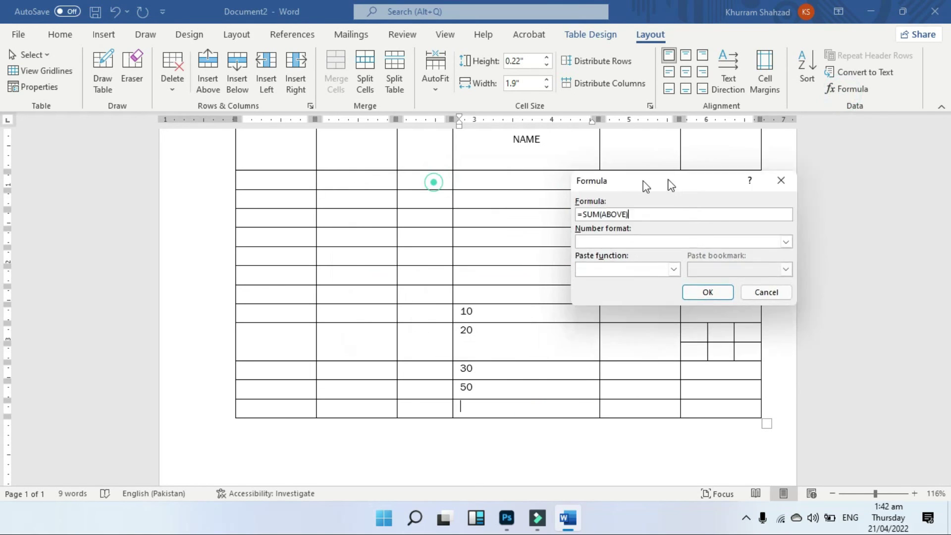
left_click(825, 262)
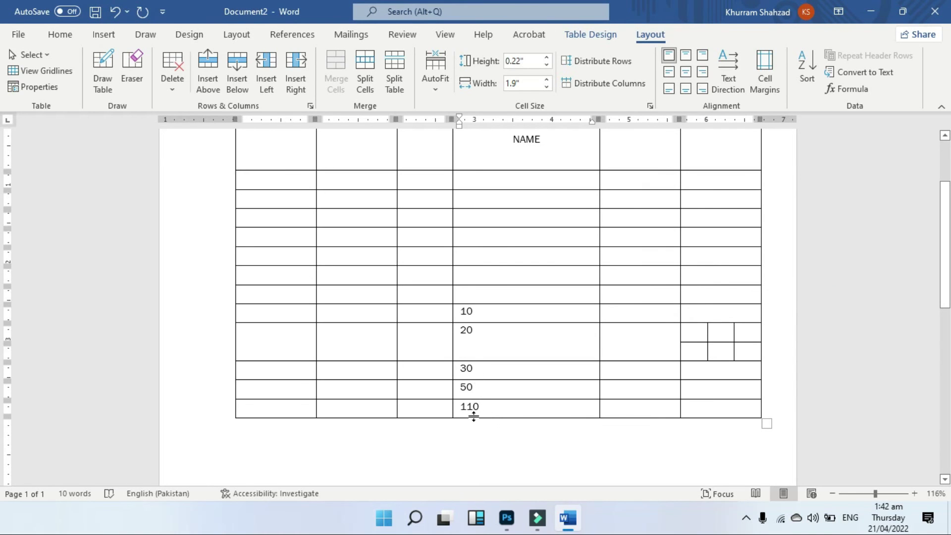
scroll(474, 417, "up", 3)
left_click(594, 37)
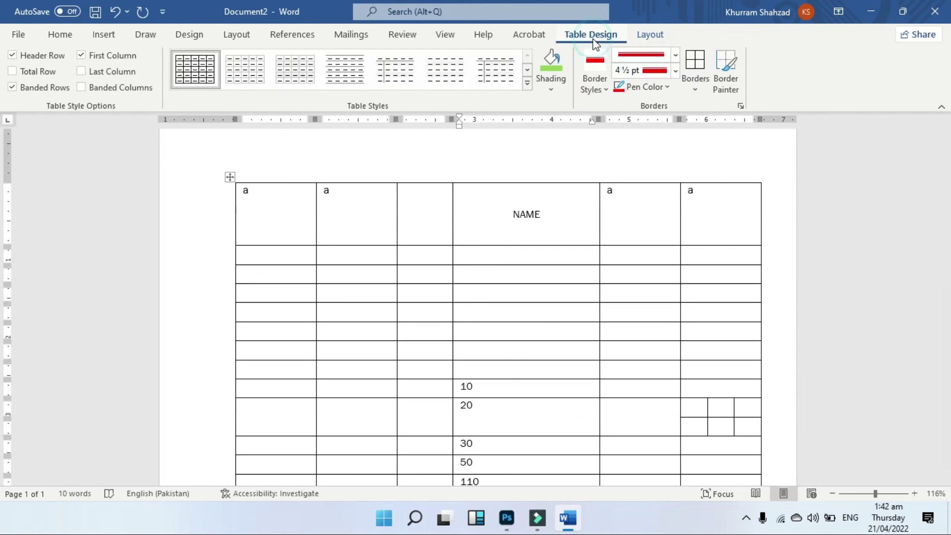
left_click(644, 36)
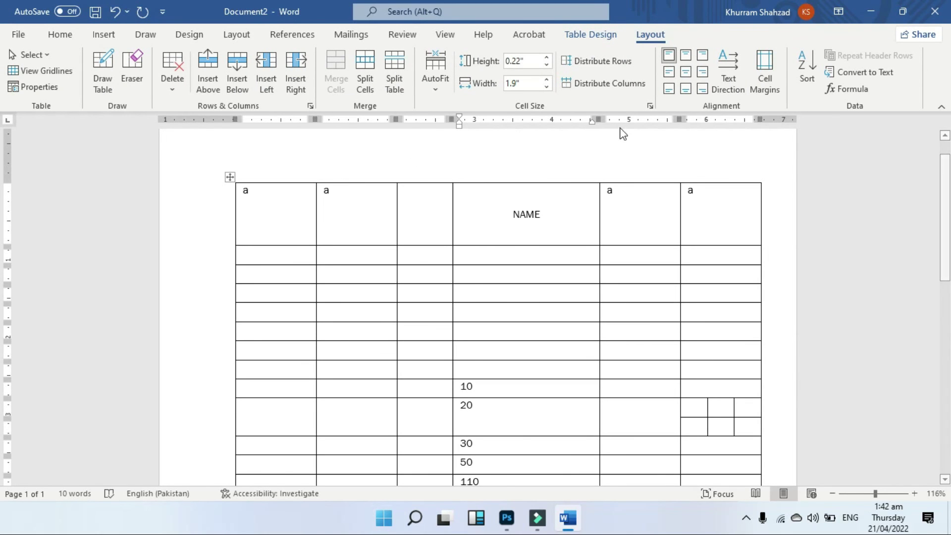
left_click(470, 254)
right_click(471, 257)
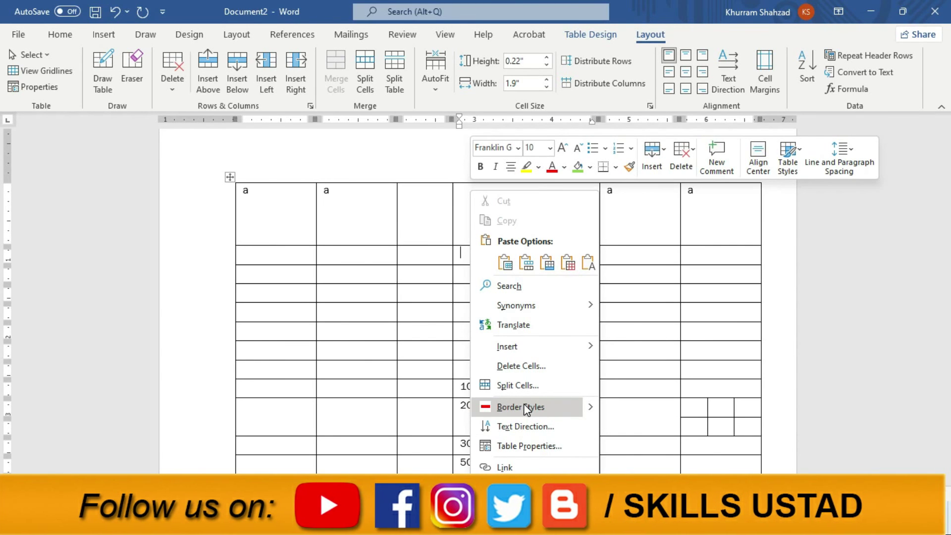
left_click(411, 301)
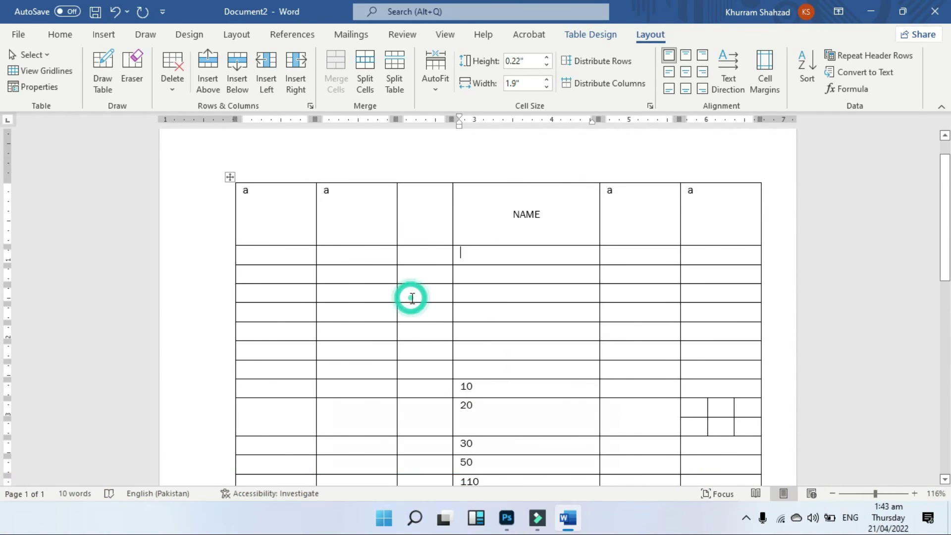